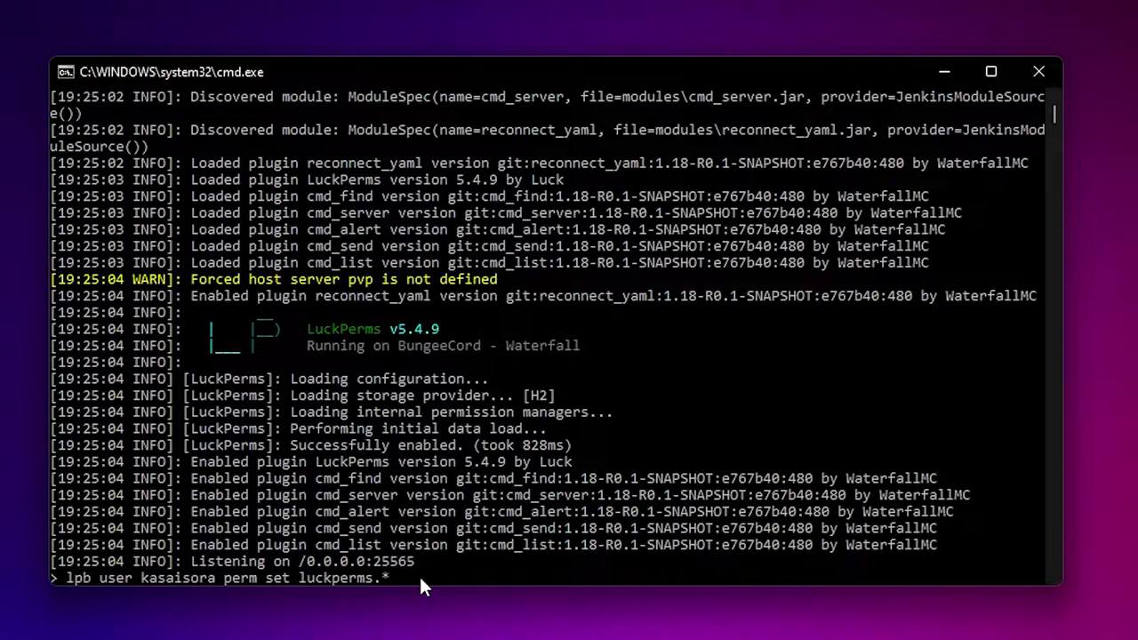
Step: Grant the player's user the luckperms.* permission with the lpb command in the proxy console
key("Return")
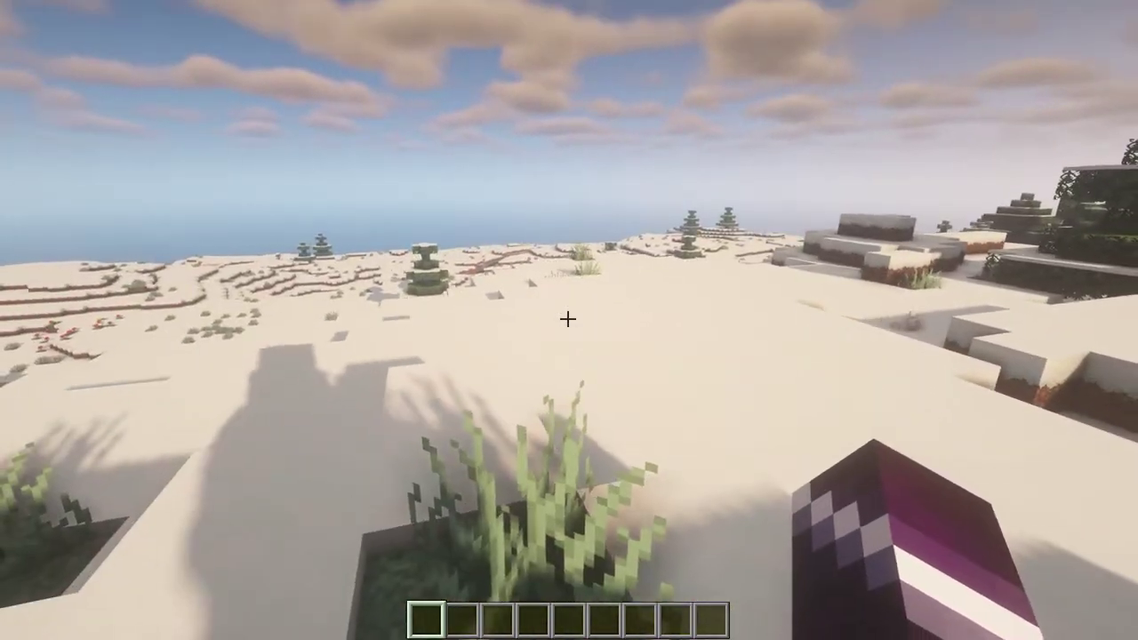
Step: In Minecraft, run /lpb editor and open the generated web editor link in the browser
type("/lpb ")
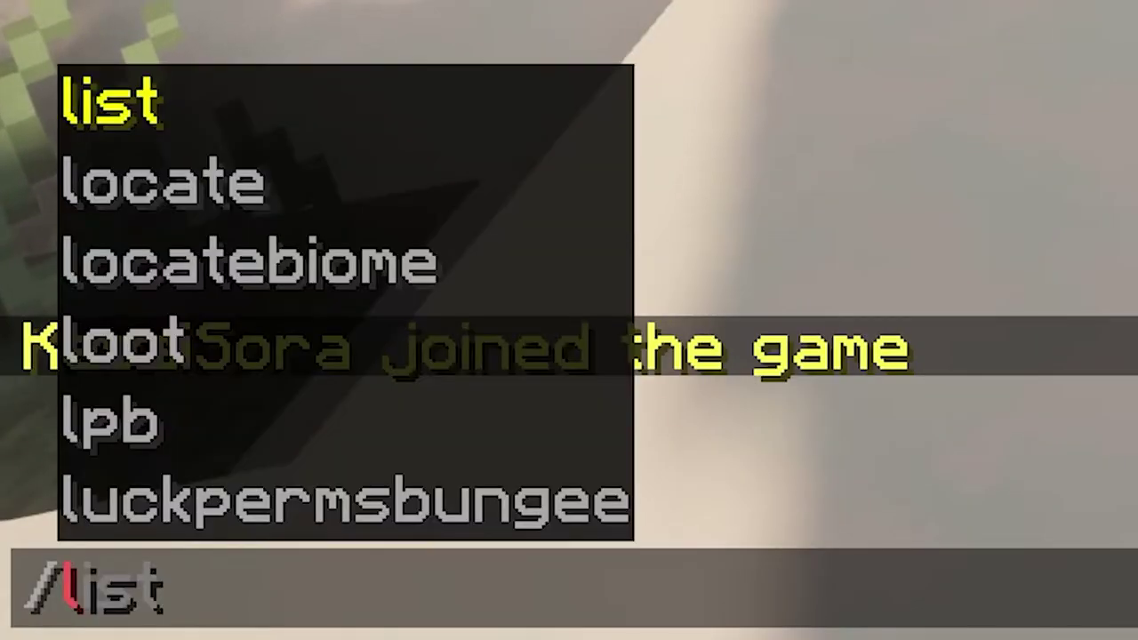
type("ed")
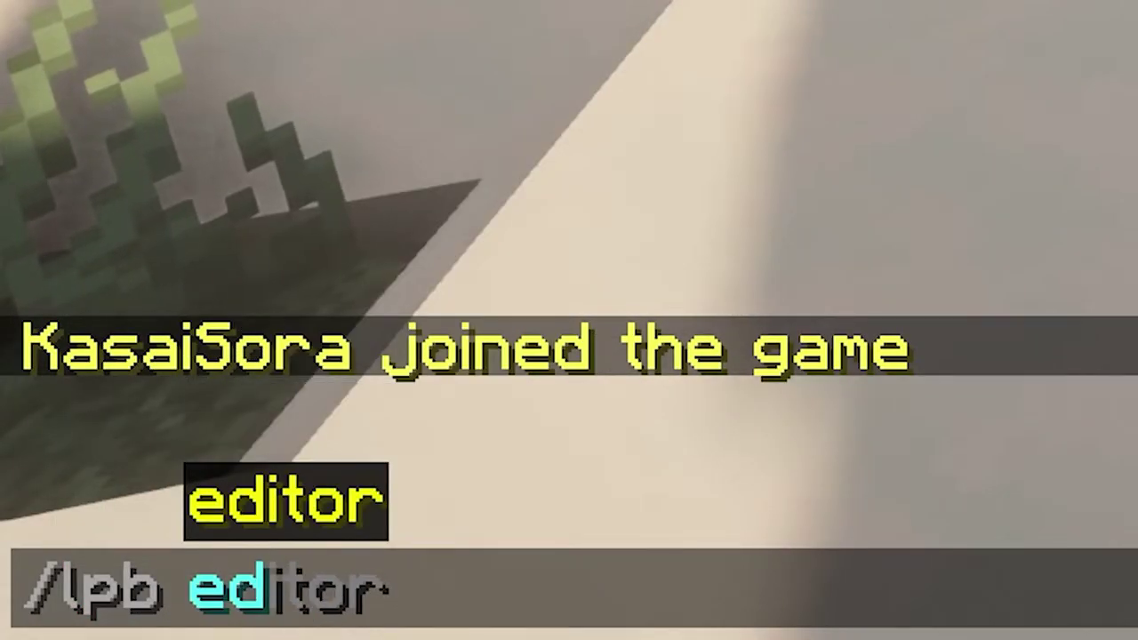
key("Tab")
key("Return")
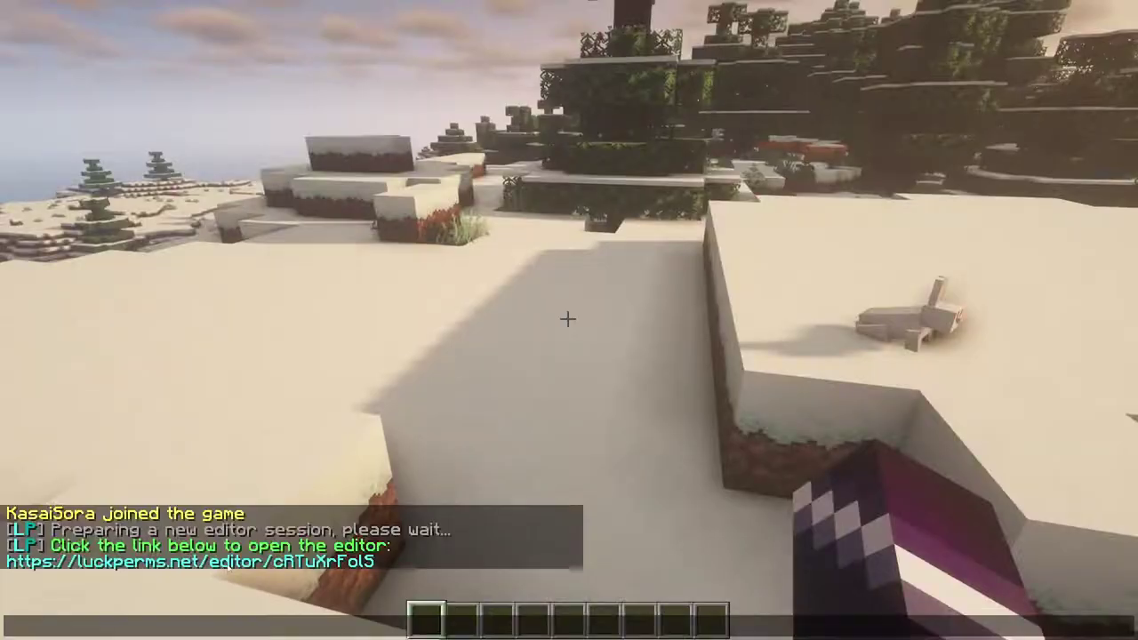
key("t")
left_click(439, 502)
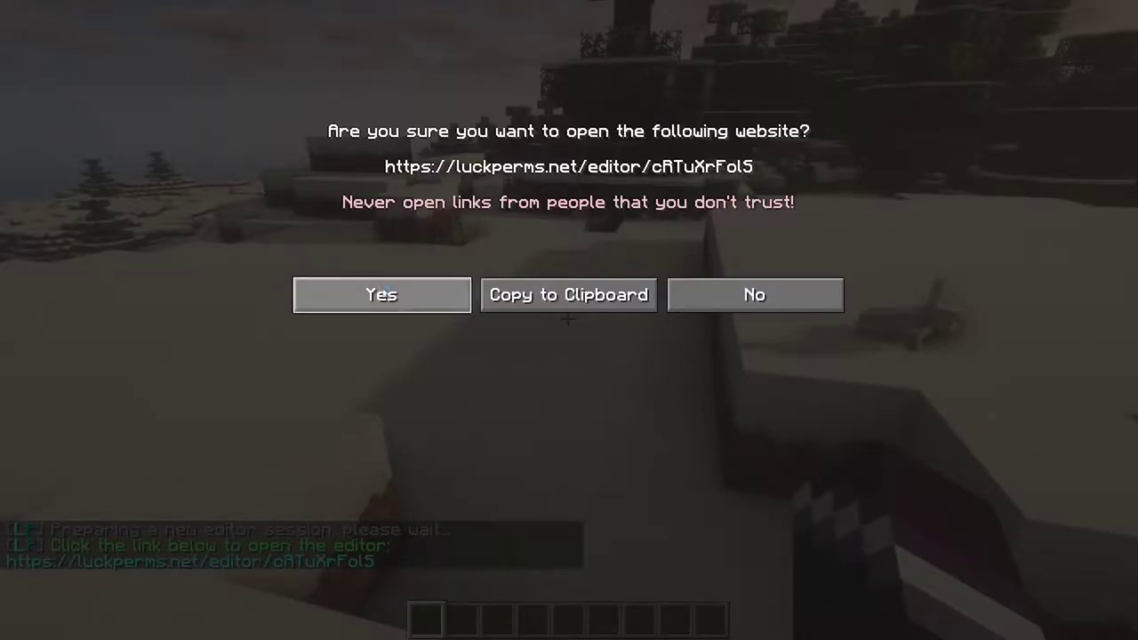
left_click(384, 293)
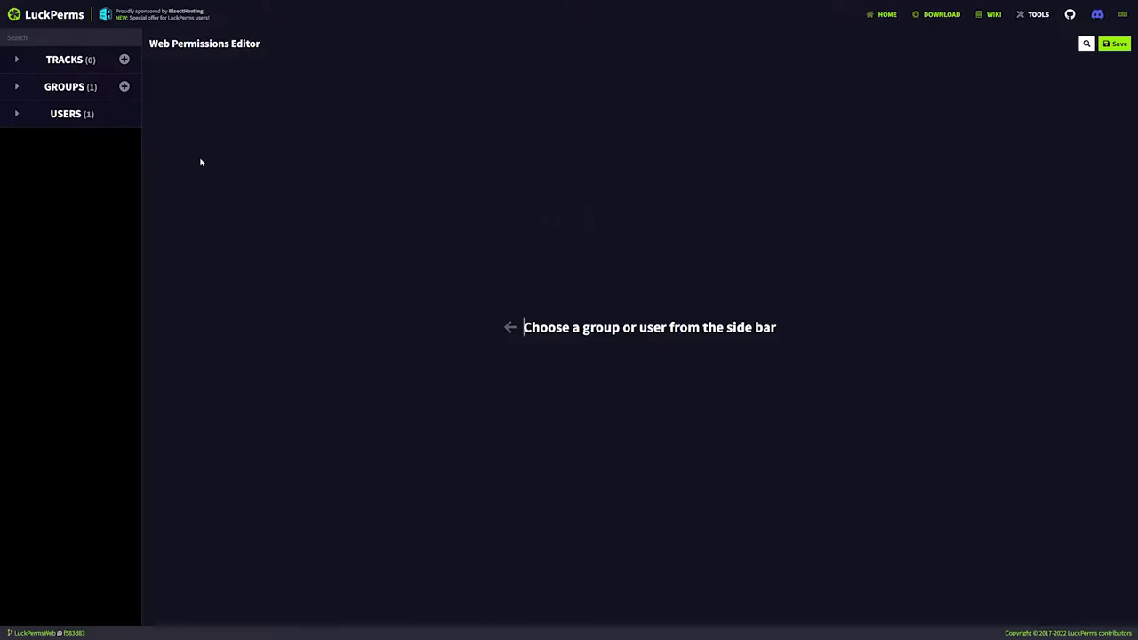
Step: Add the bungeecord.command.server permission to the default group with its value toggled off
left_click(17, 89)
left_click(41, 112)
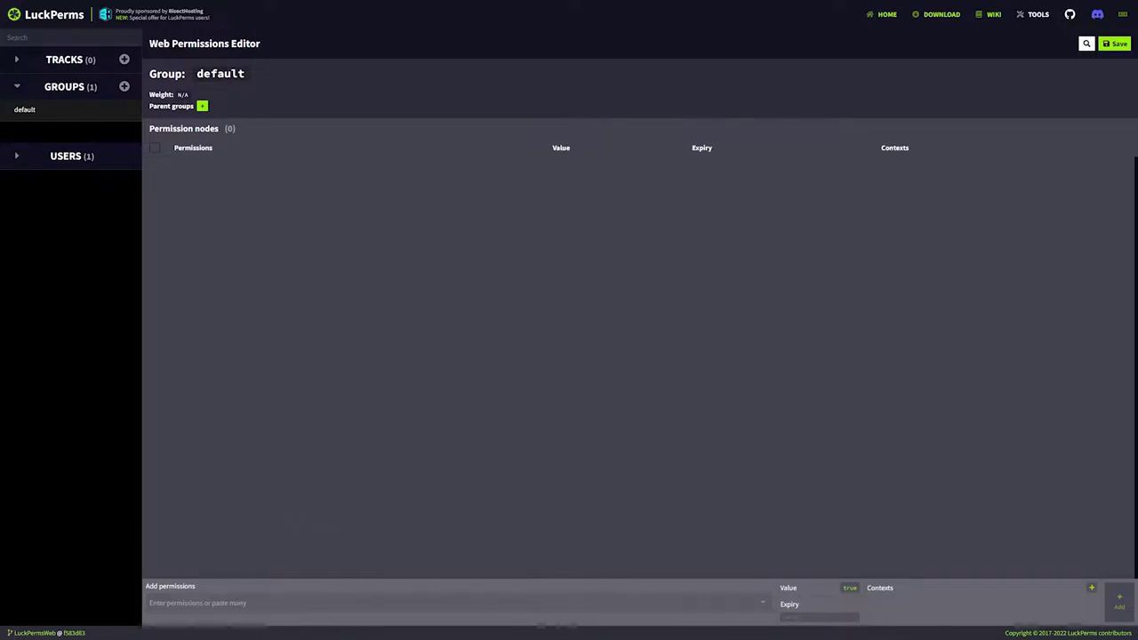
left_click(153, 602)
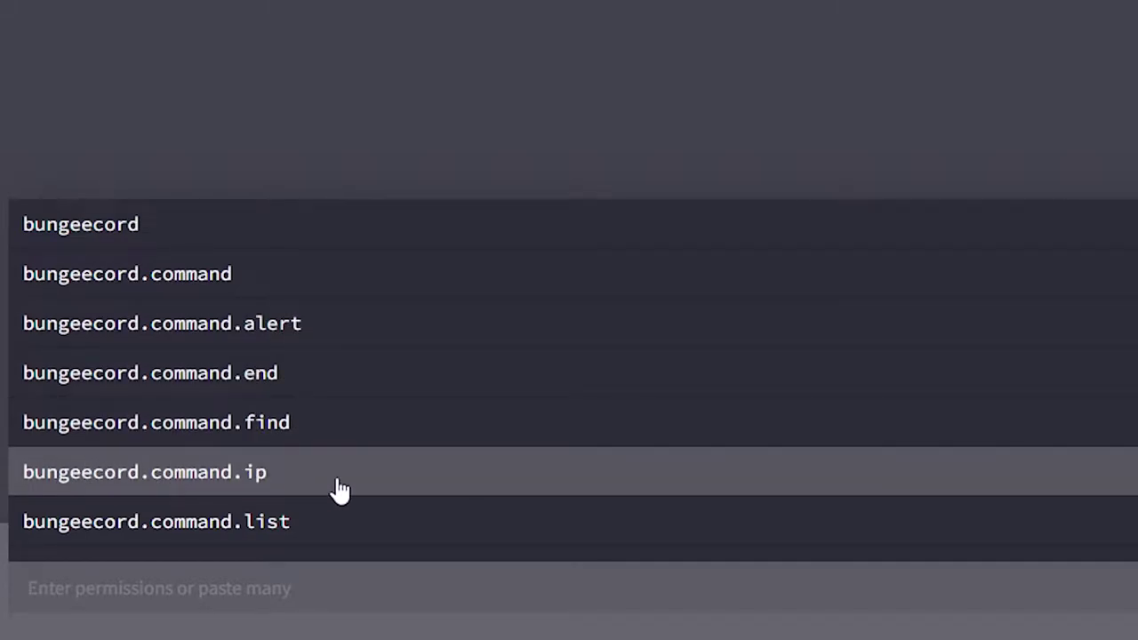
scroll(397, 447, "down", 3)
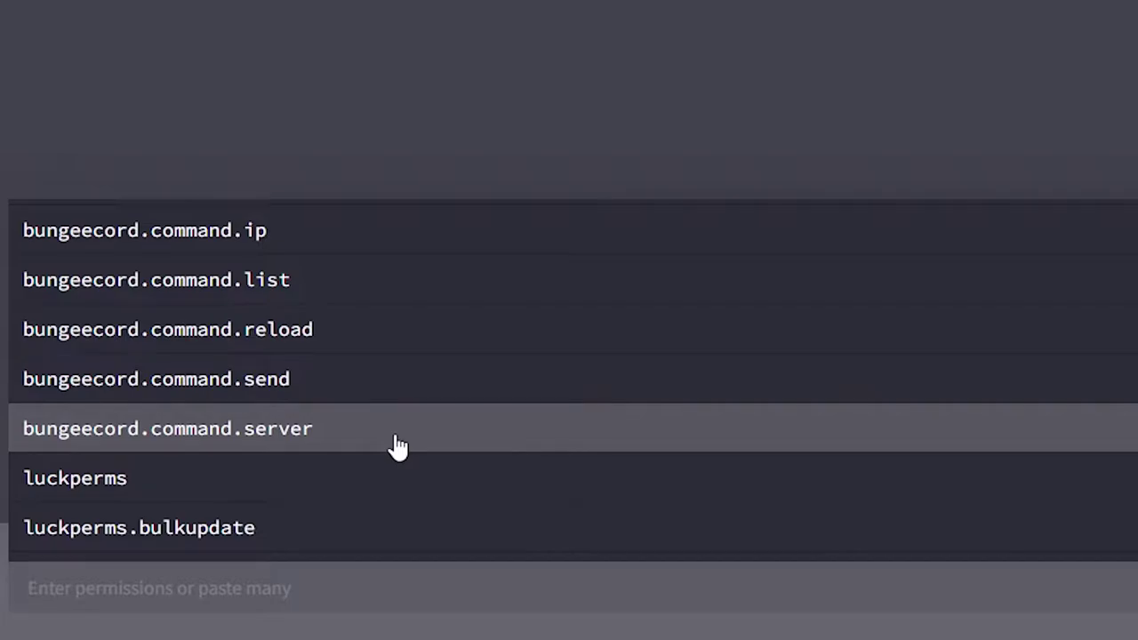
left_click(318, 434)
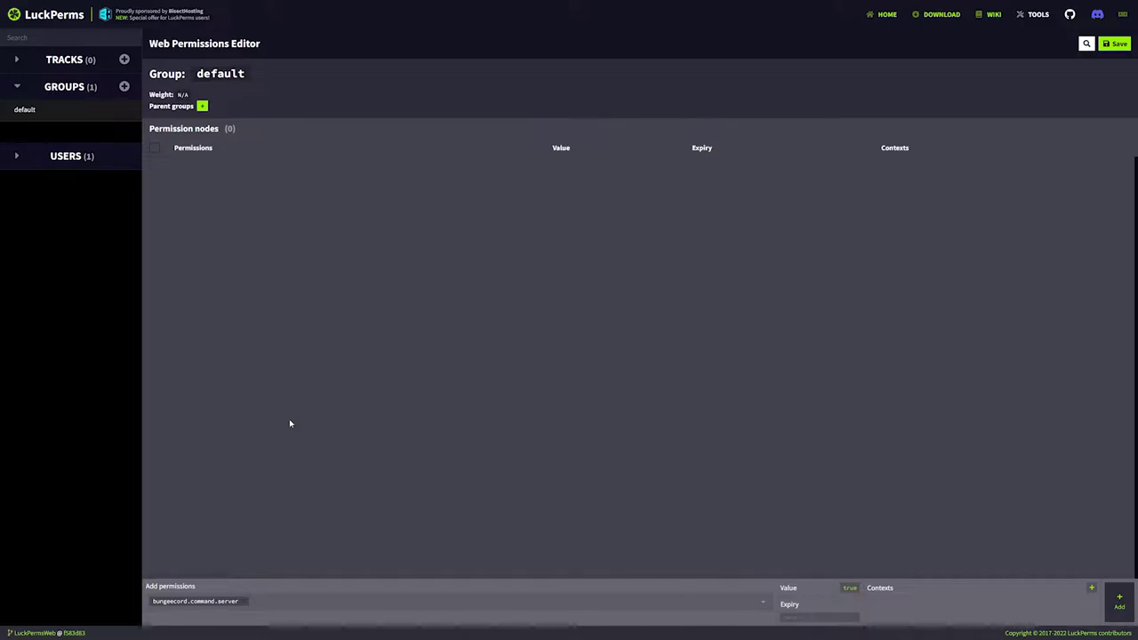
left_click(845, 591)
left_click(1119, 601)
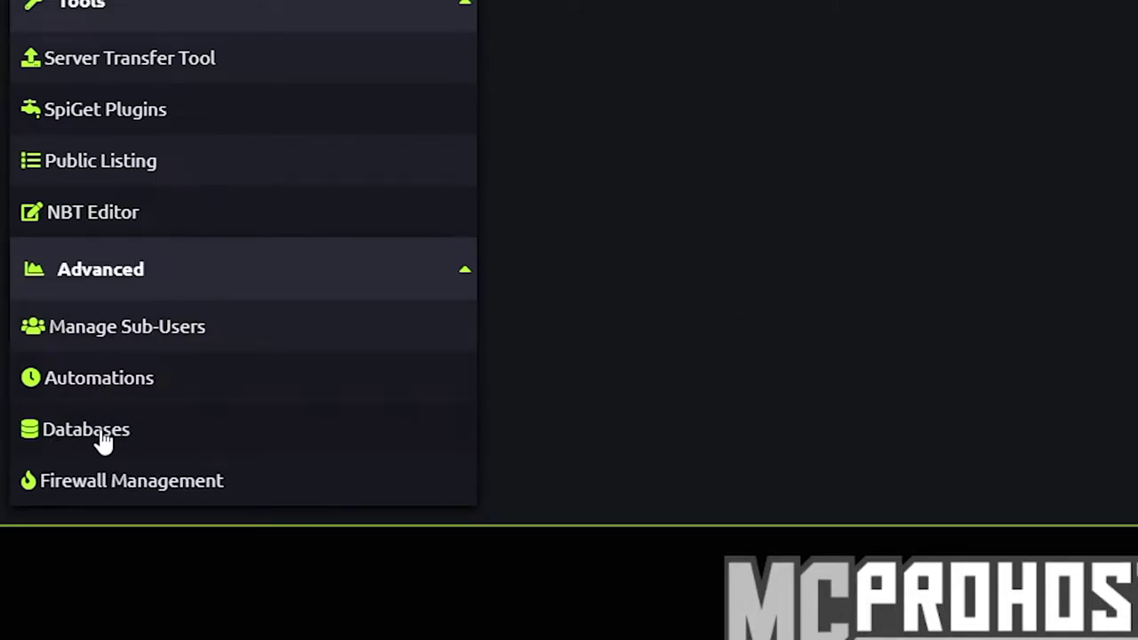
Step: In the hosting panel, create a MySQL database described as luckperms in the Europe location and reveal its login credentials
left_click(66, 431)
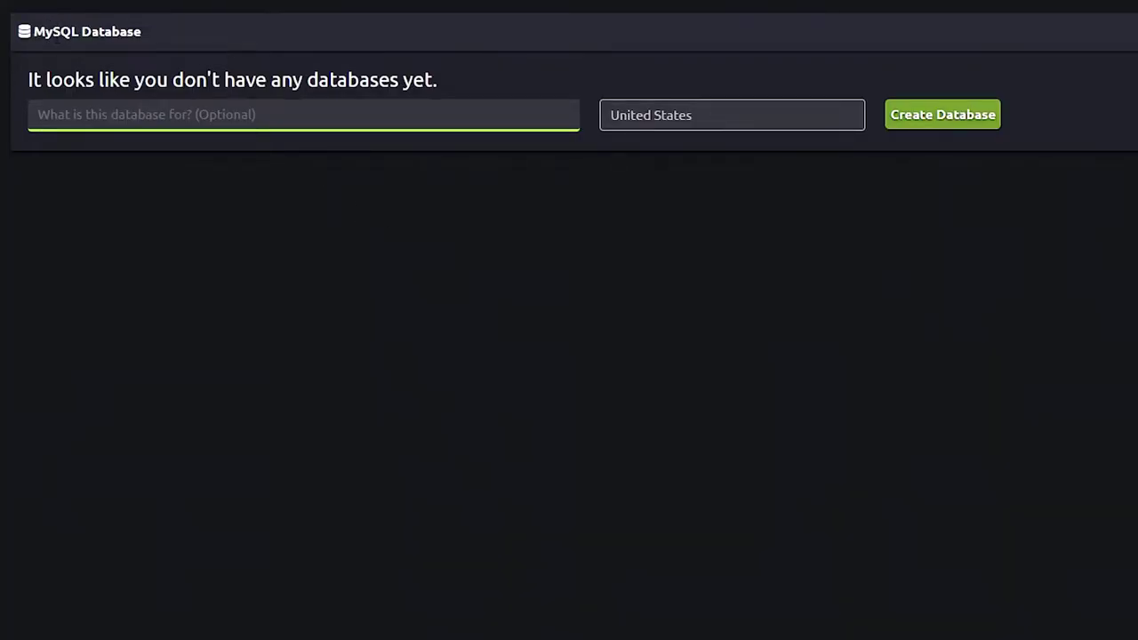
left_click(674, 114)
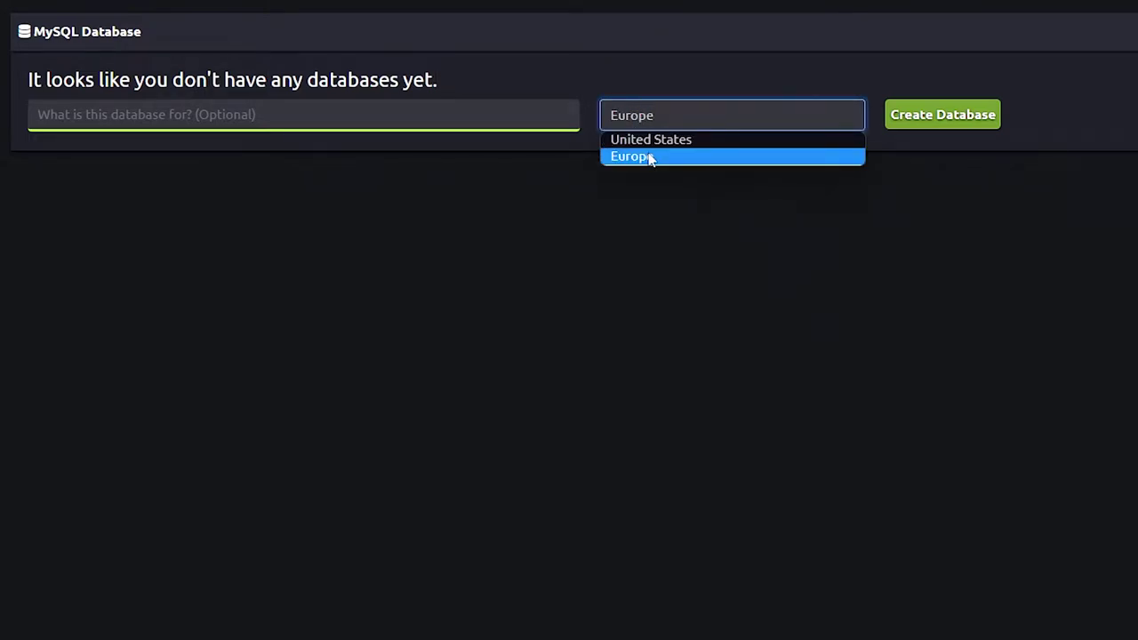
left_click(648, 157)
left_click(226, 122)
type("luckperms")
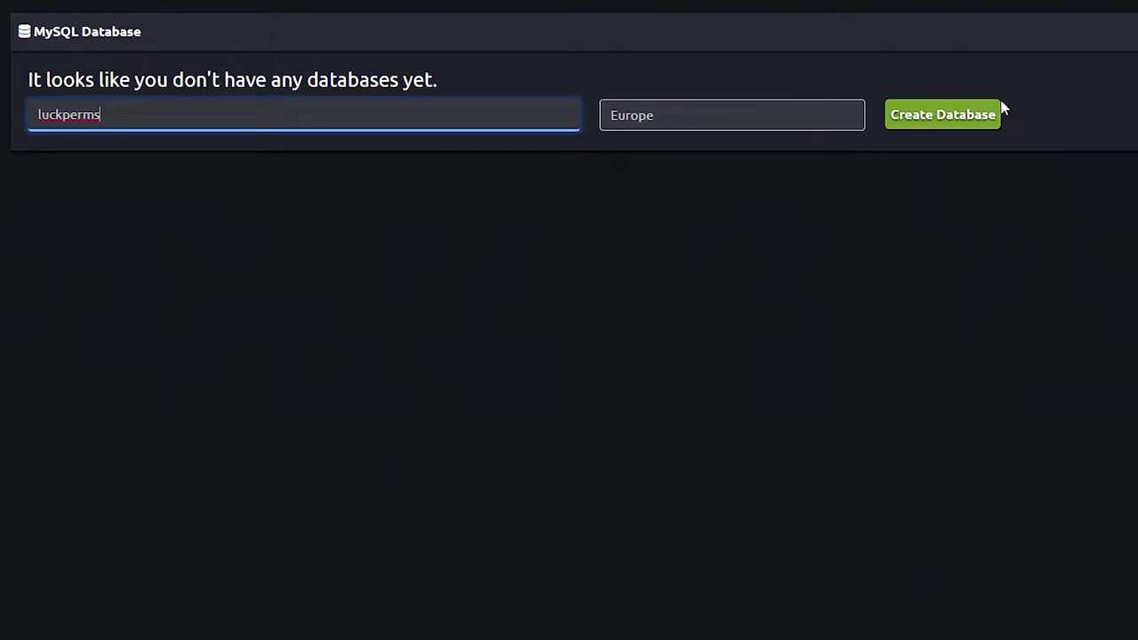
left_click(974, 119)
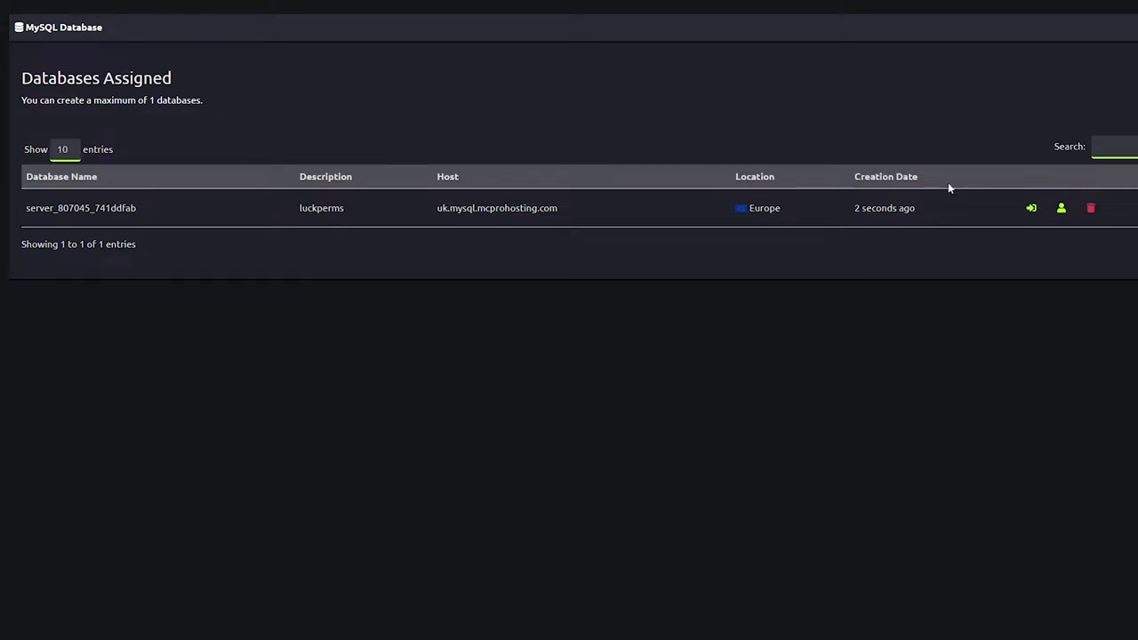
left_click(1062, 209)
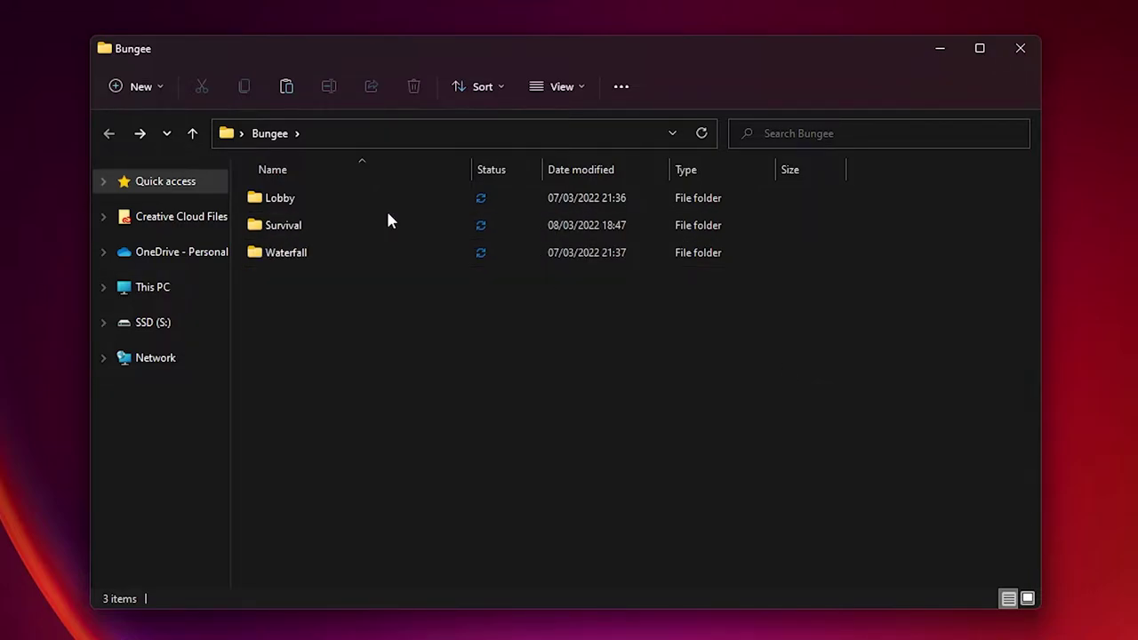
Step: Open config.yml from the Lobby server's plugins/LuckPerms folder in the text editor
left_click(304, 202)
double_click(305, 202)
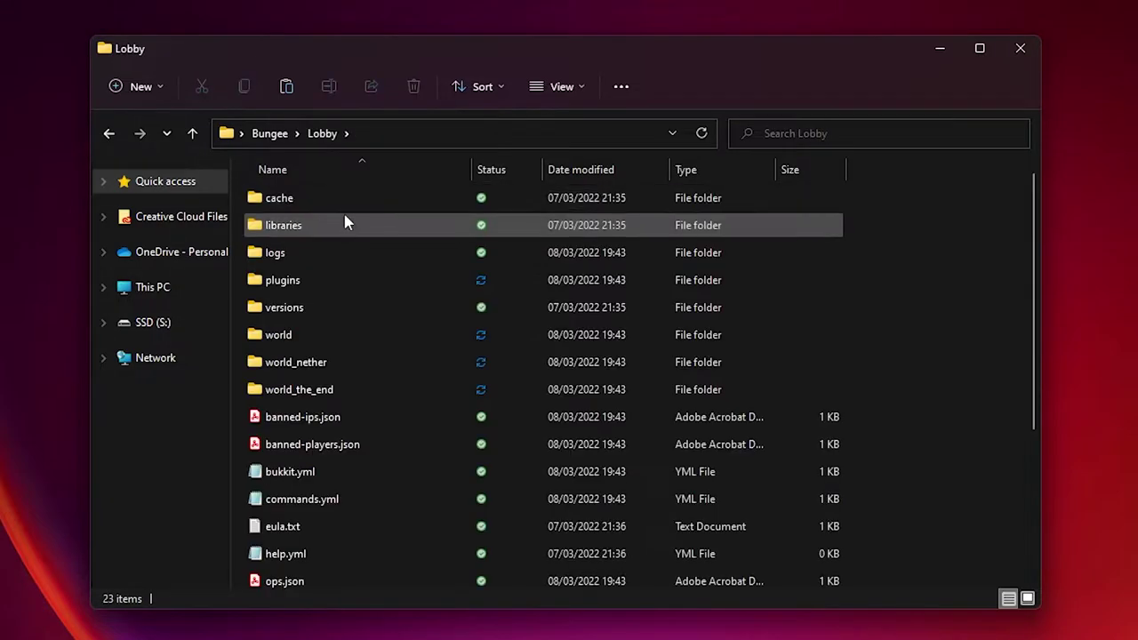
double_click(303, 282)
double_click(300, 227)
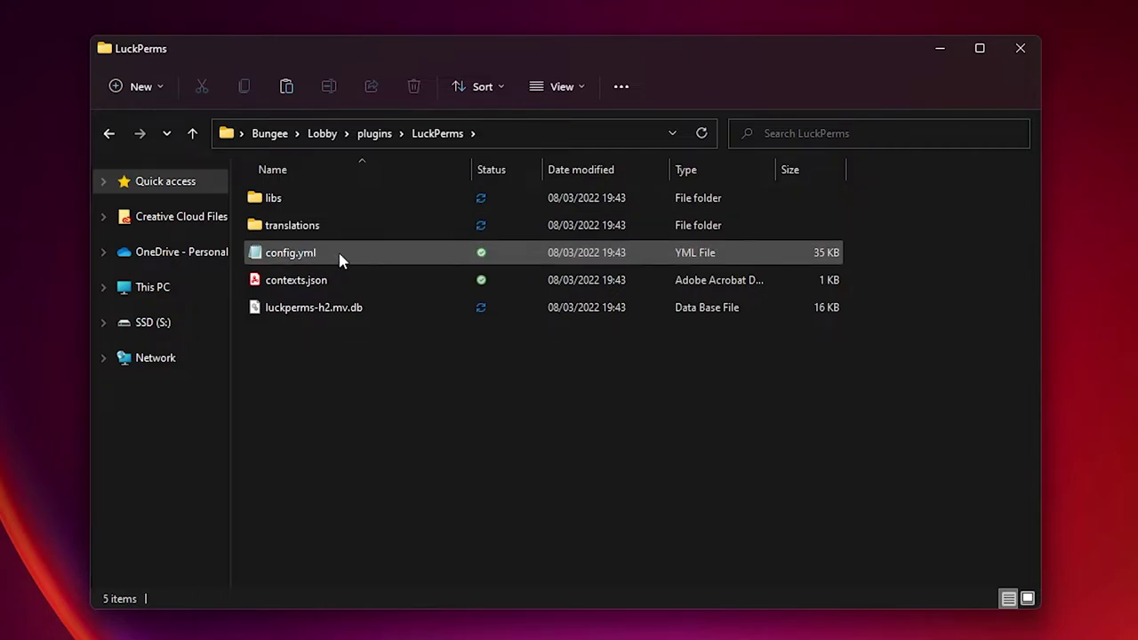
double_click(291, 254)
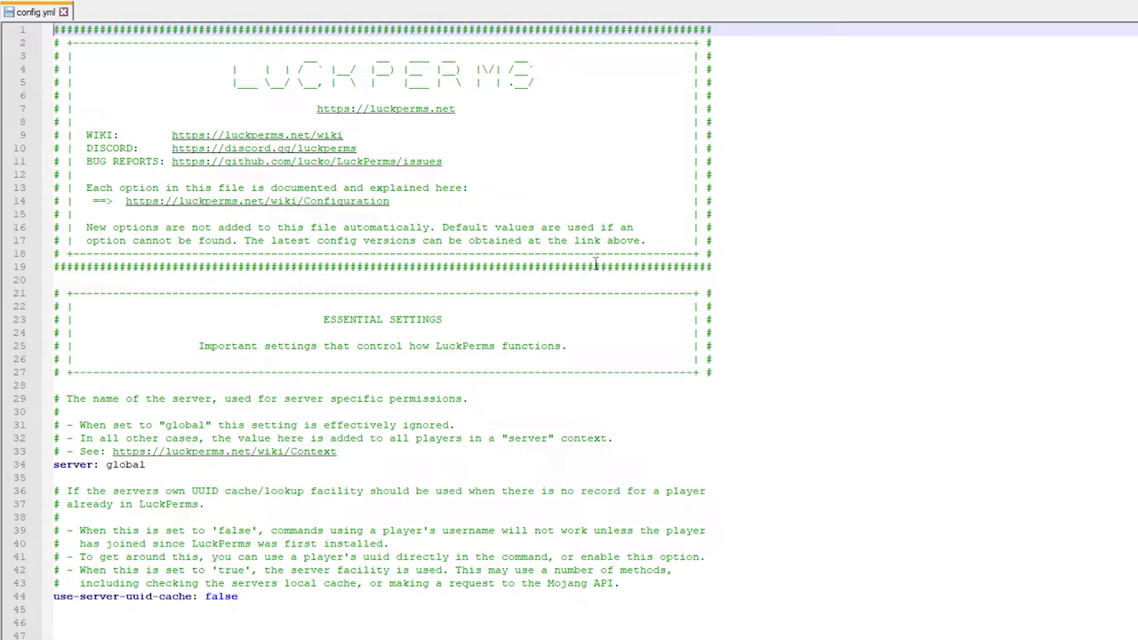
Step: Set the server name in the essential settings to lobby
left_click(158, 466)
left_click_drag(305, 318, 198, 320)
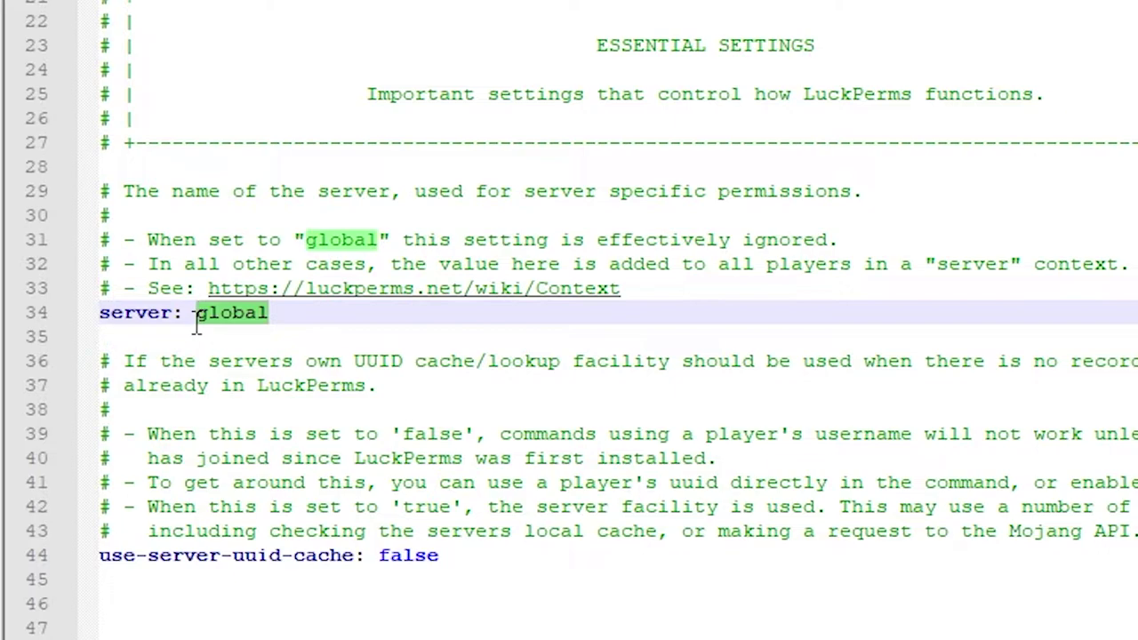
type("lobby")
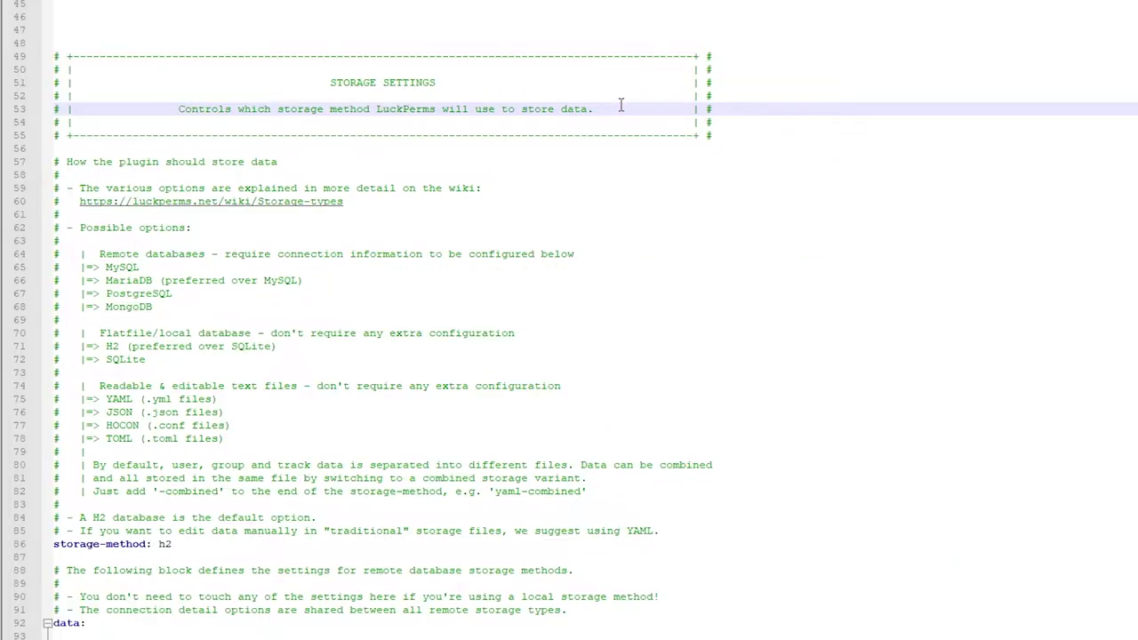
Step: Set the storage-method in the storage settings to mysql
scroll(610, 104, "down", 6)
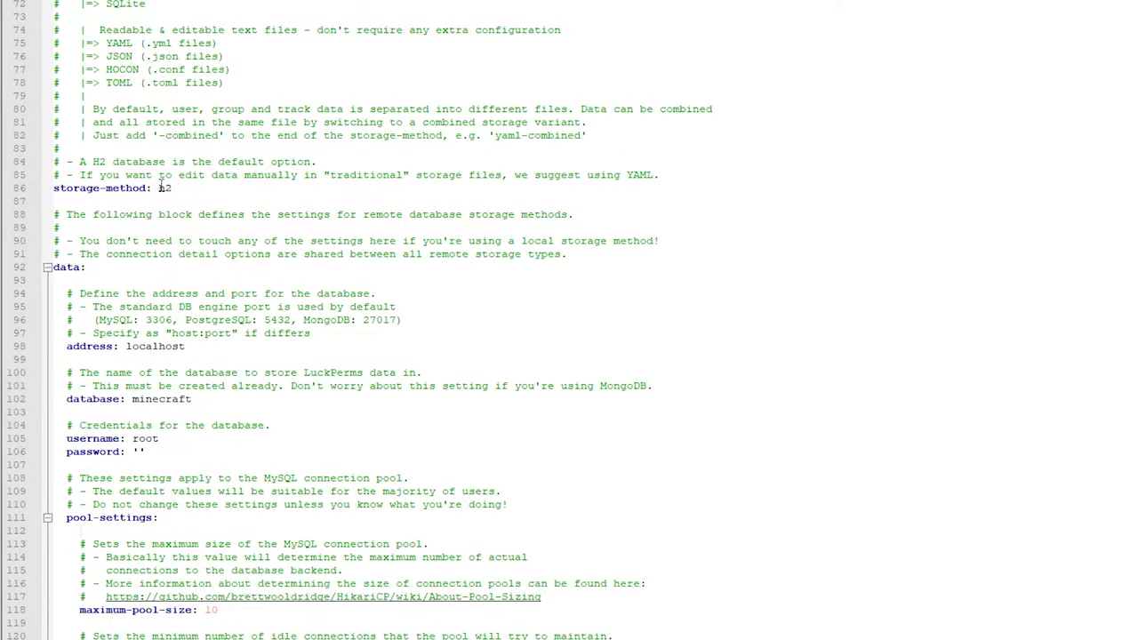
double_click(164, 187)
left_click(181, 187)
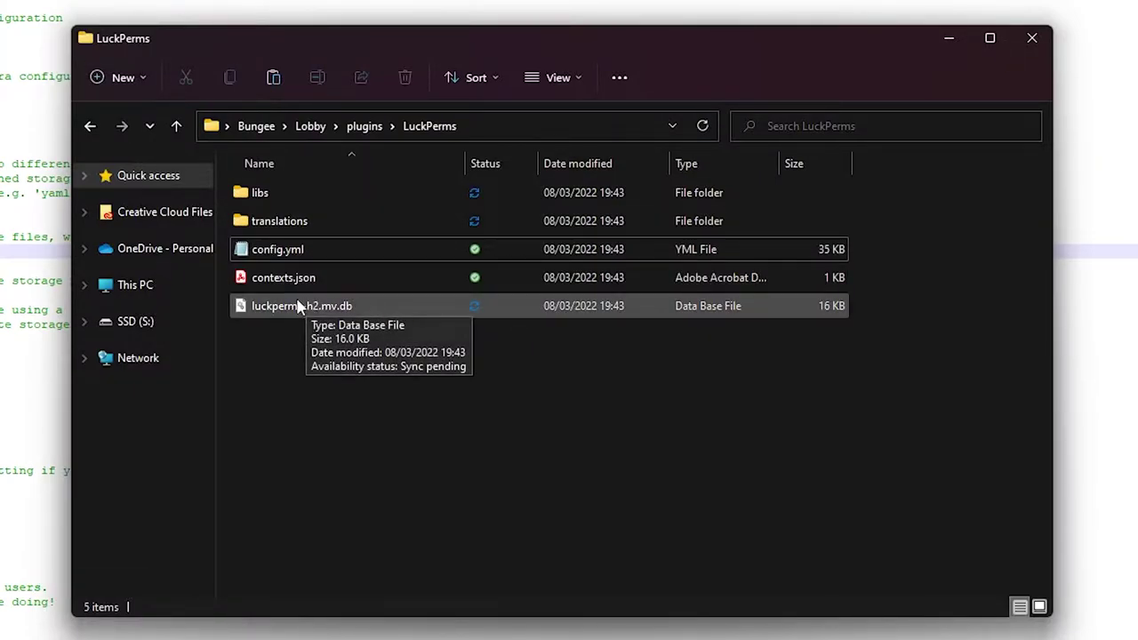
left_click(340, 308)
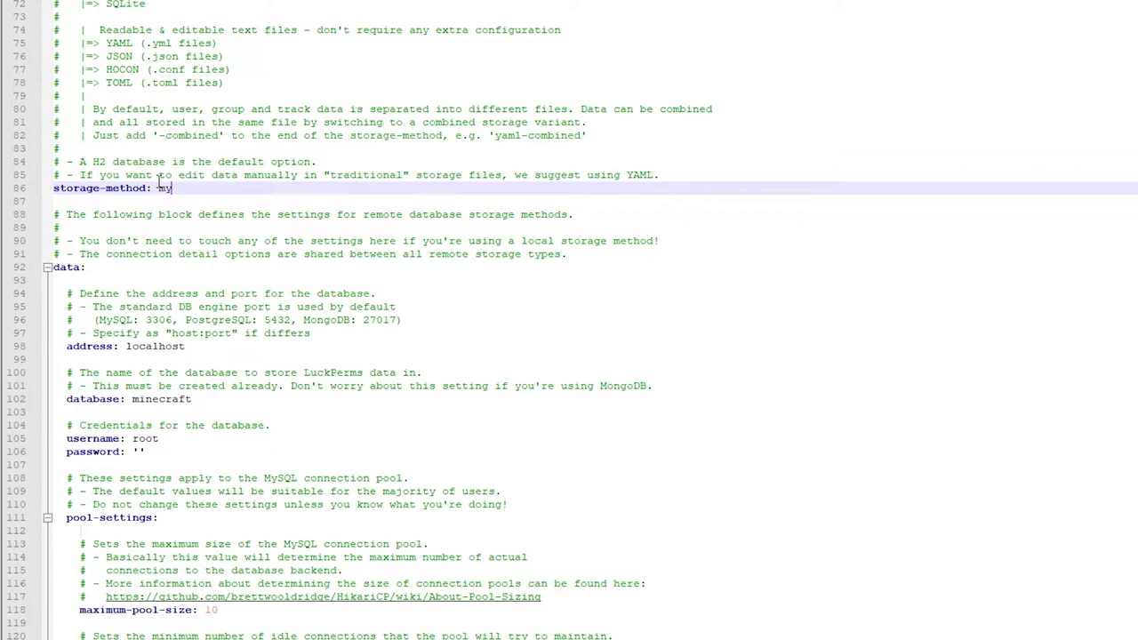
key("BackSpace")
type("q")
Step: Copy the database host from the hosting panel and set the config's address to uk.mysql.mcprohosting.com
scroll(178, 266, "down", 2)
left_click_drag(67, 267, 187, 267)
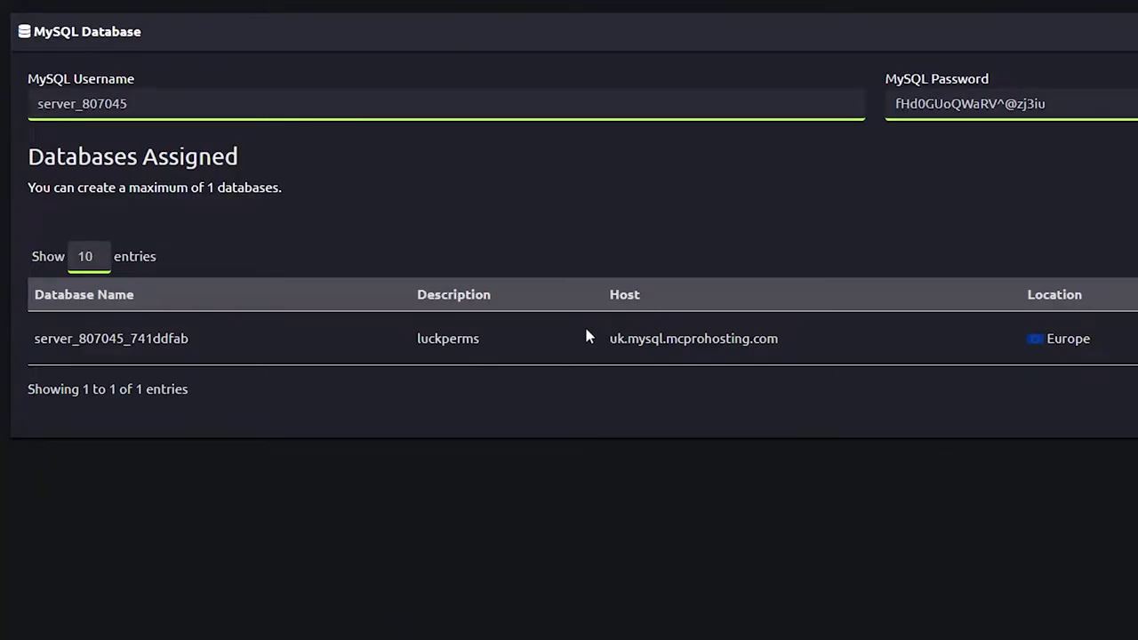
left_click_drag(609, 338, 777, 338)
left_click_drag(594, 338, 794, 338)
left_click_drag(594, 338, 833, 339)
key("ctrl+c")
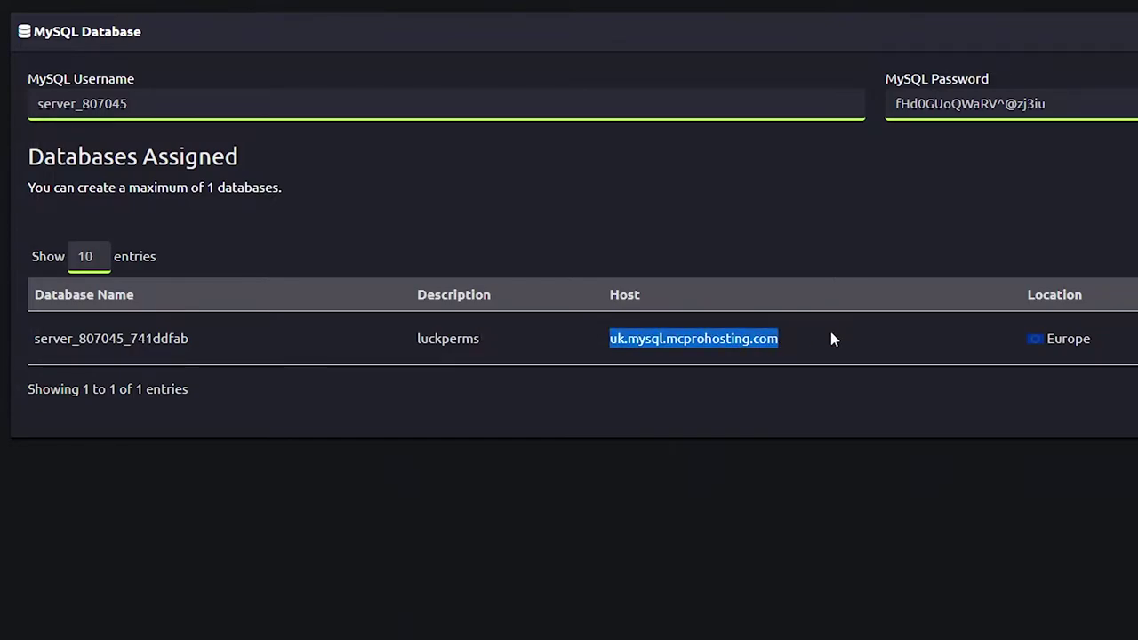
left_click(807, 336)
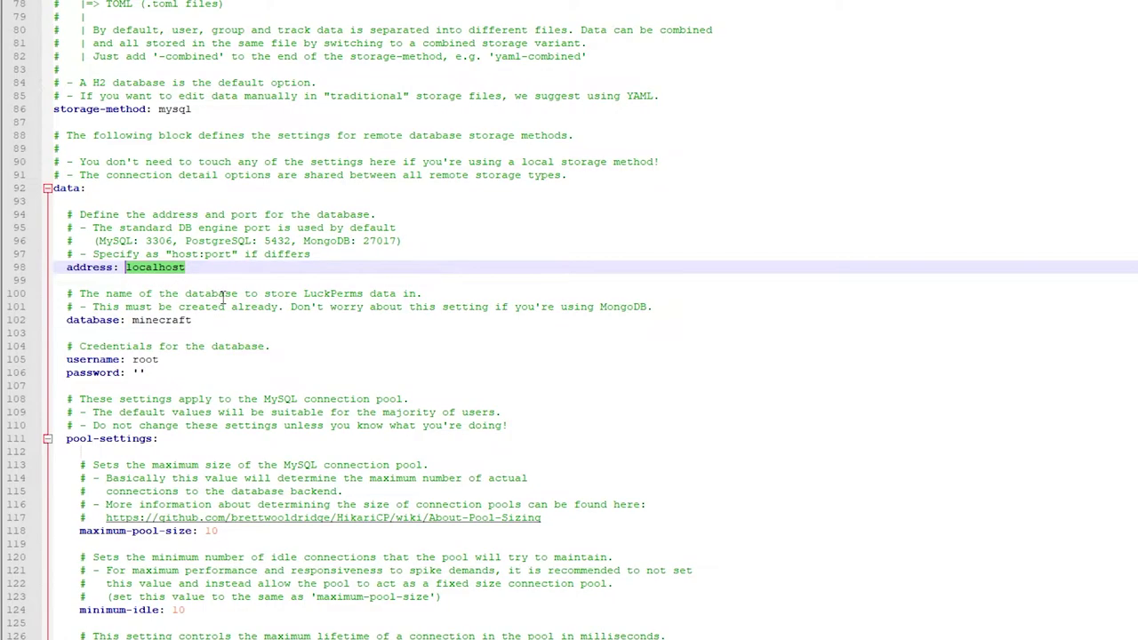
key("ctrl+v")
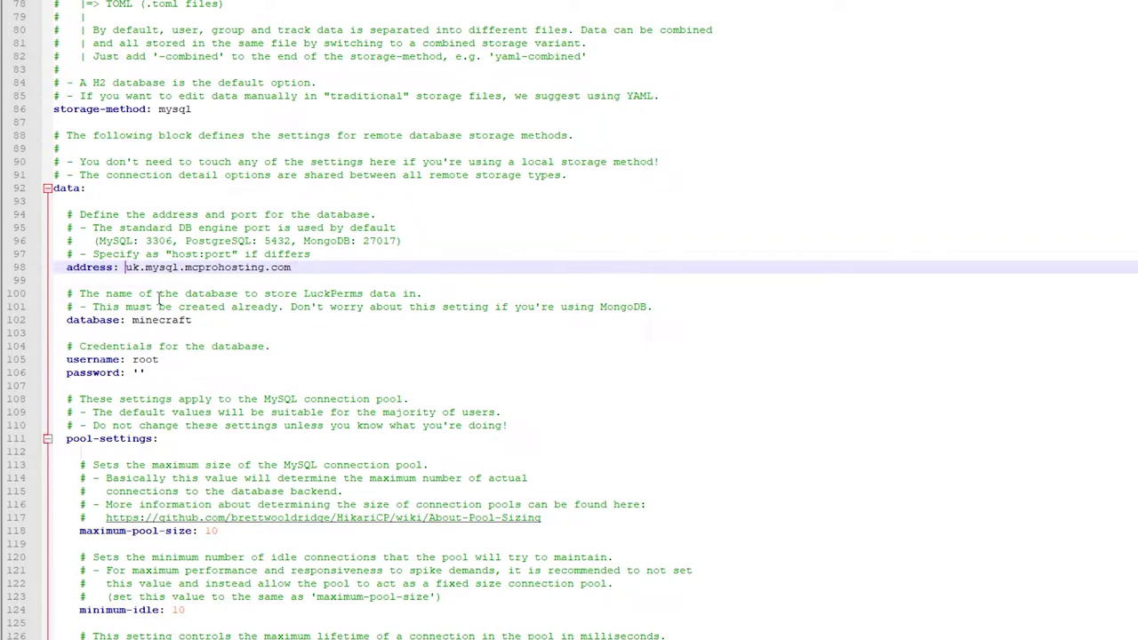
Step: Set the database username in the config to the MySQL username from the hosting panel
scroll(498, 298, "down", 4)
left_click_drag(158, 201, 66, 200)
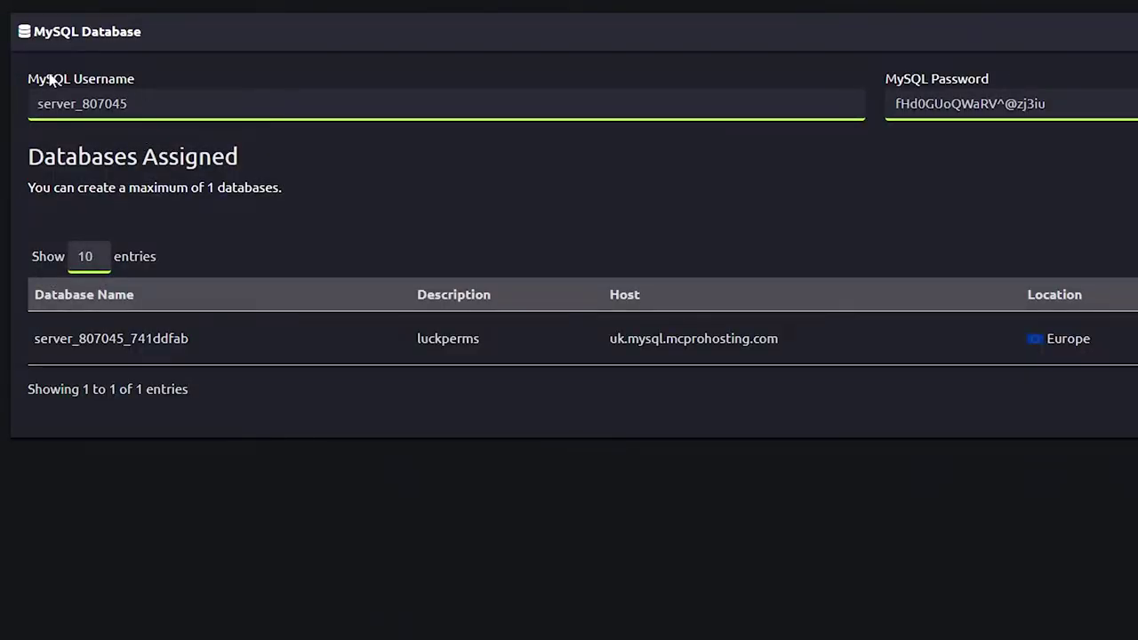
left_click_drag(130, 103, 8, 100)
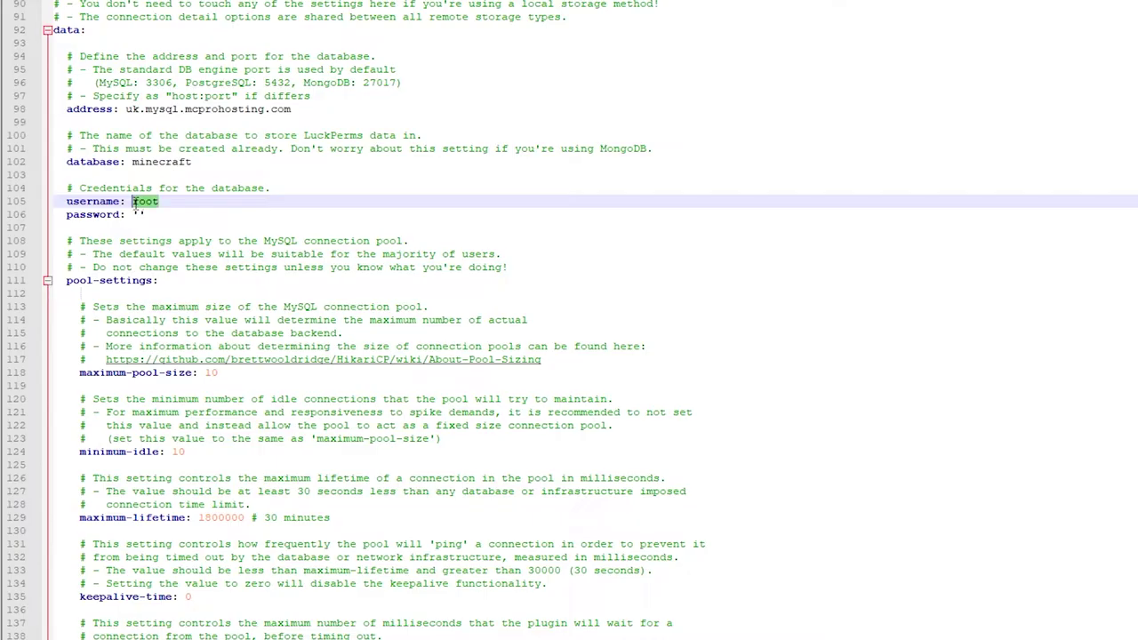
type("server_807045")
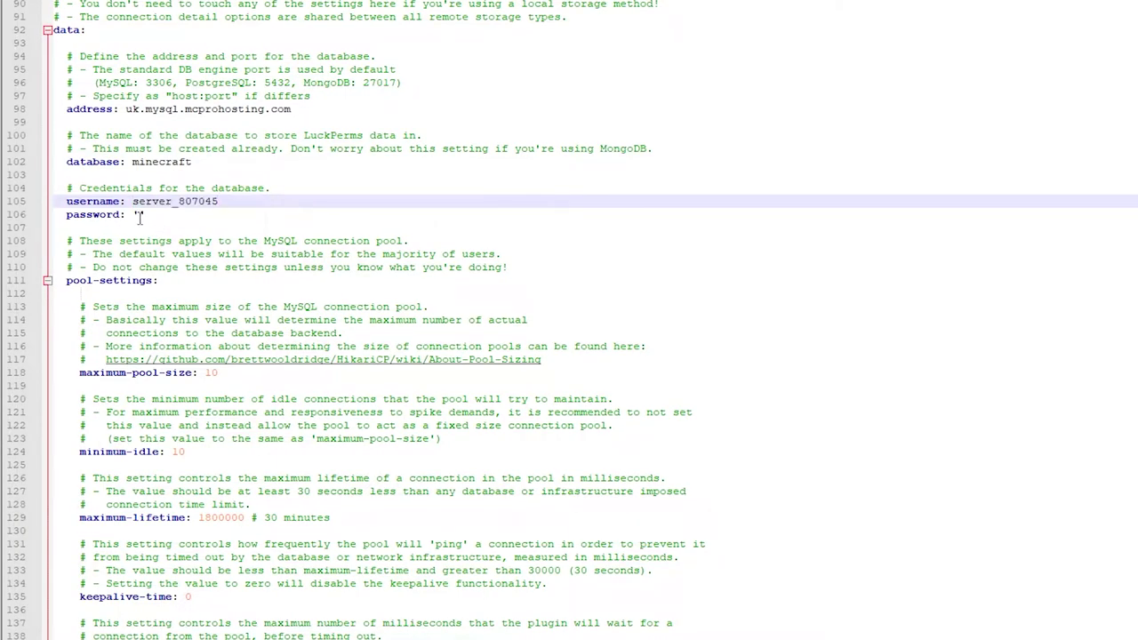
Step: Copy the MySQL password from the hosting panel and paste it between the quotes of the config's password setting
left_click(139, 215)
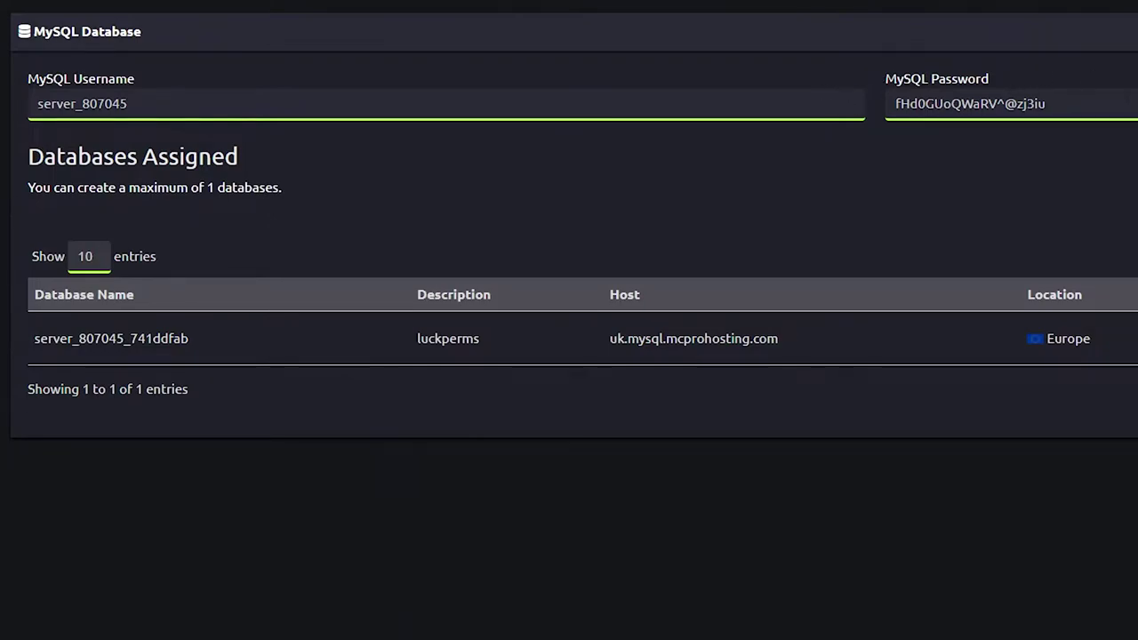
left_click_drag(1050, 104, 889, 105)
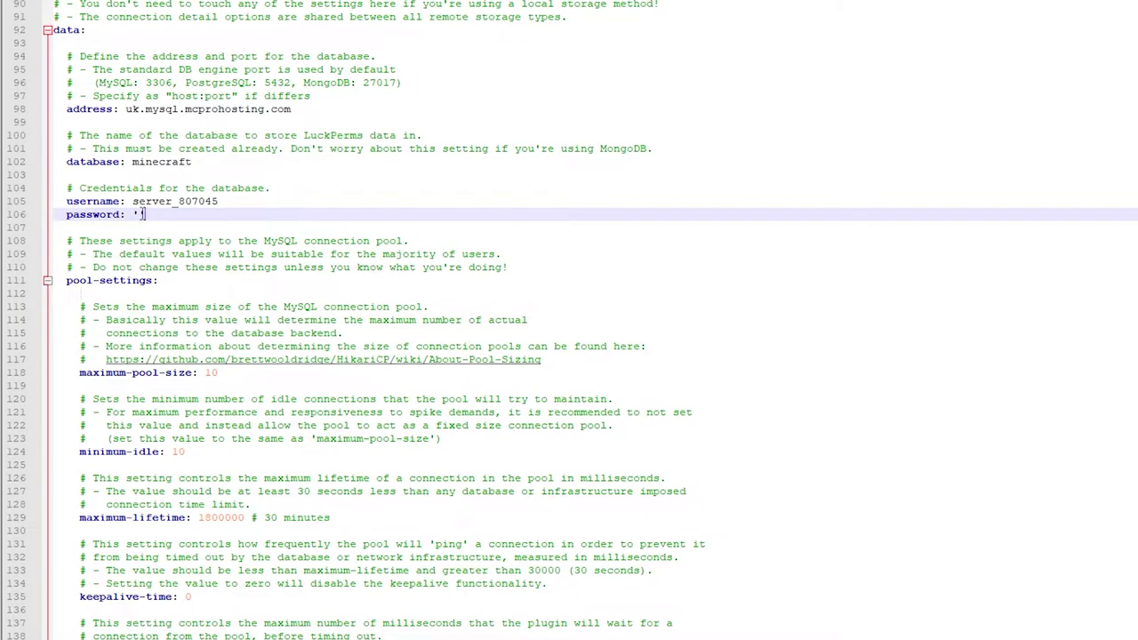
key("ctrl+v")
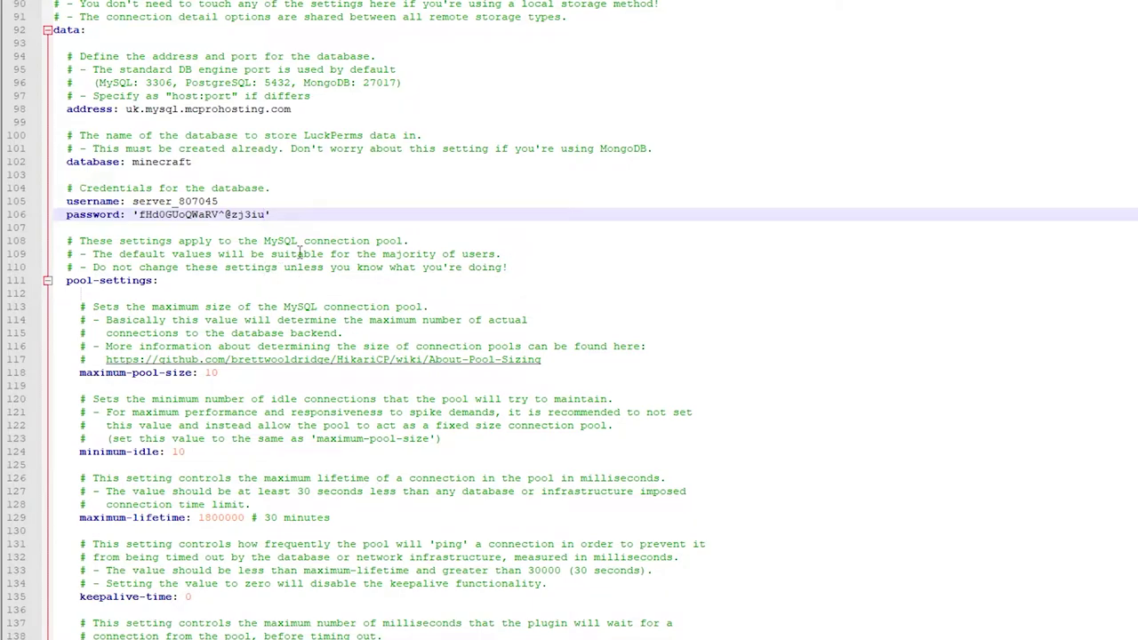
Step: Replace minecraft in the config's database setting with the database name copied from the hosting panel
scroll(300, 254, "up", 2)
left_click(202, 240)
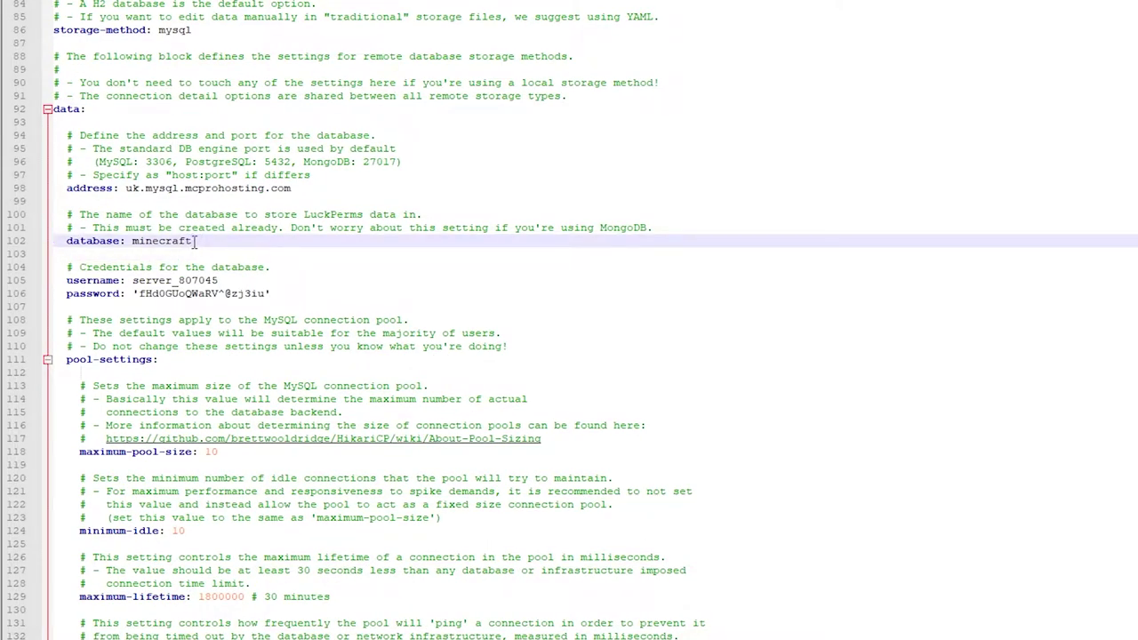
left_click_drag(192, 242, 131, 242)
left_click(1089, 467)
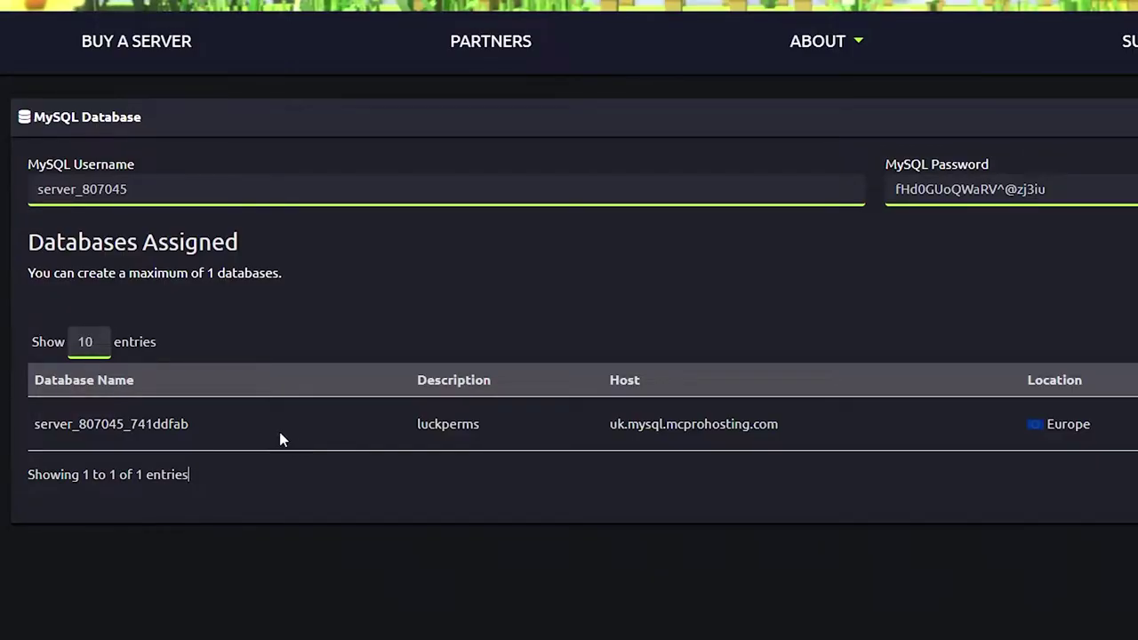
left_click(38, 381)
left_click_drag(227, 436, 34, 425)
key("ctrl+c")
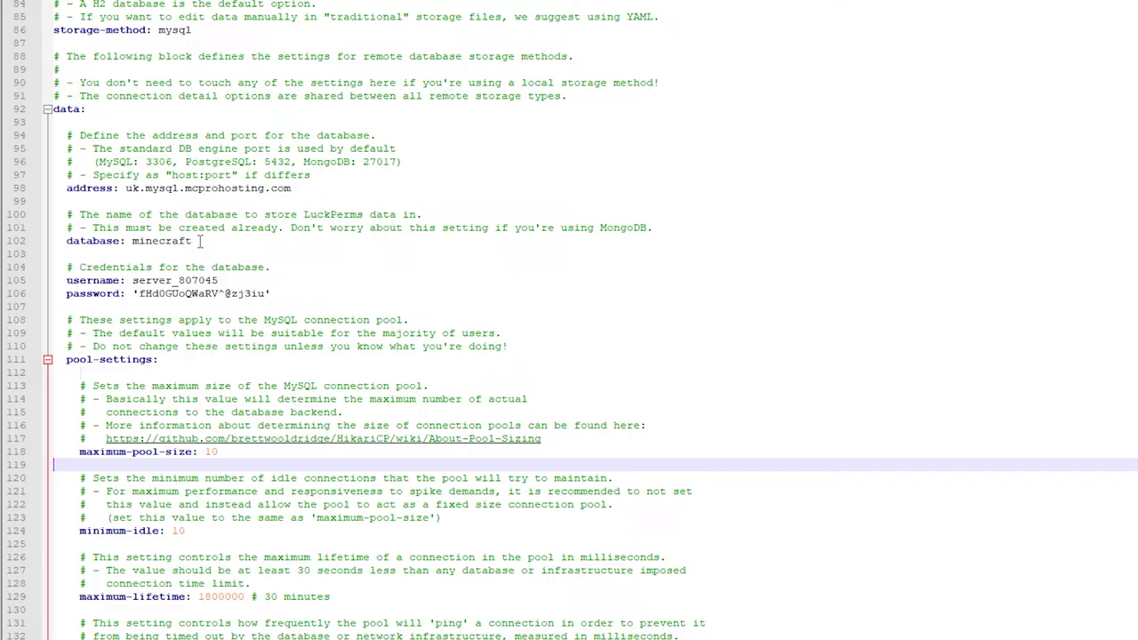
left_click_drag(191, 241, 131, 241)
key("ctrl+v")
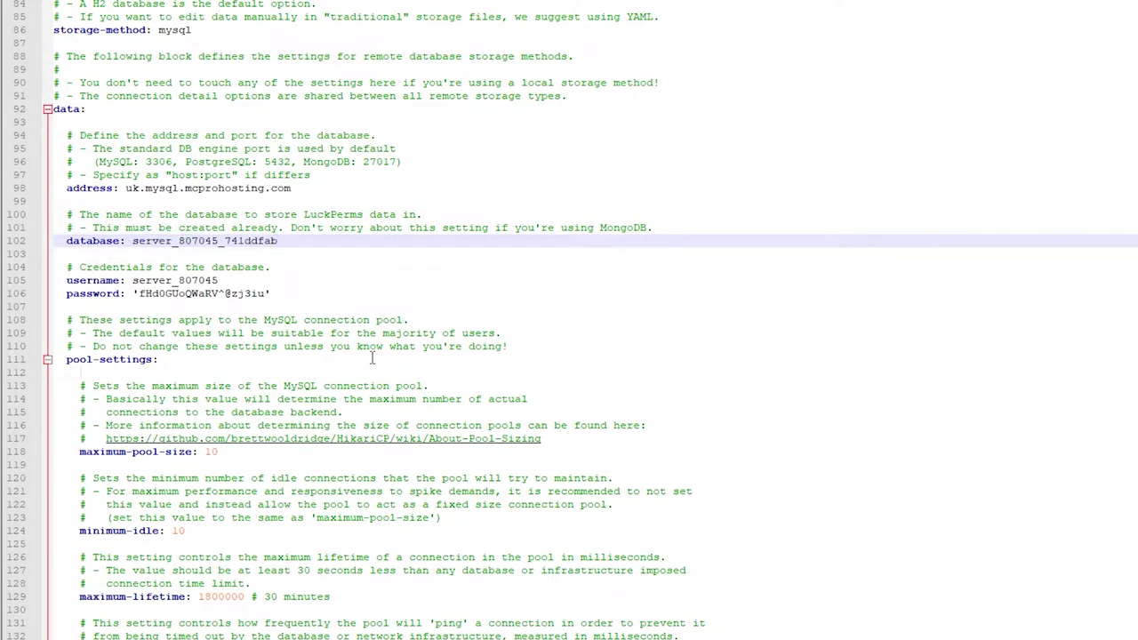
left_click(317, 262)
left_click(460, 43)
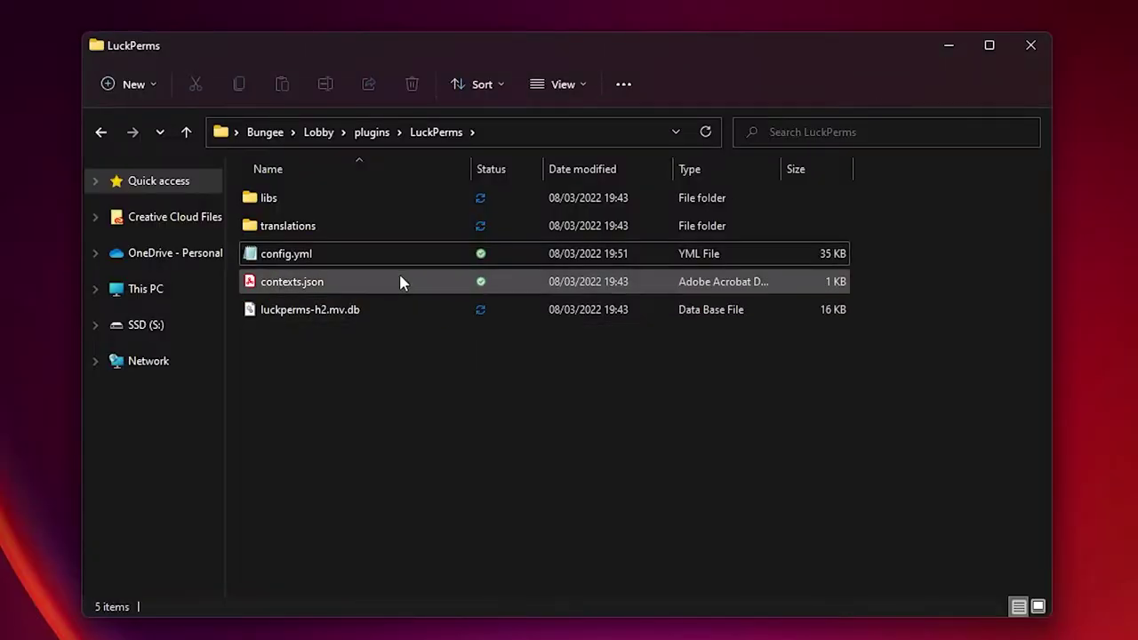
Step: Copy the Lobby's LuckPerms config.yml into the Survival server's plugins/LuckPerms folder, replacing the existing file
left_click(315, 255)
key("ctrl+c")
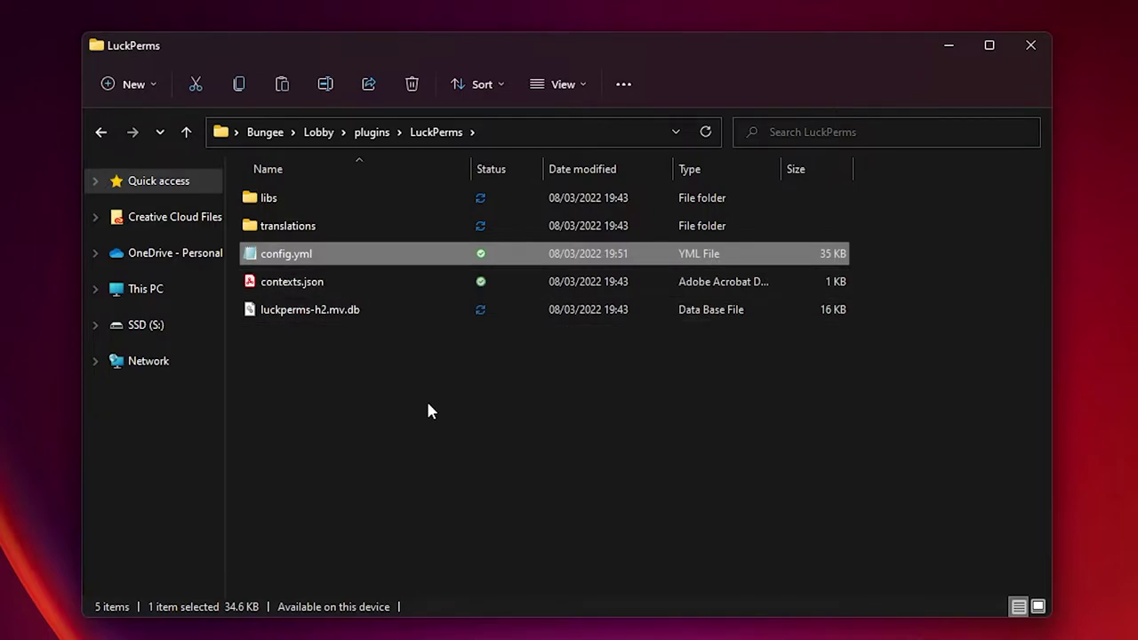
left_click(265, 131)
double_click(302, 230)
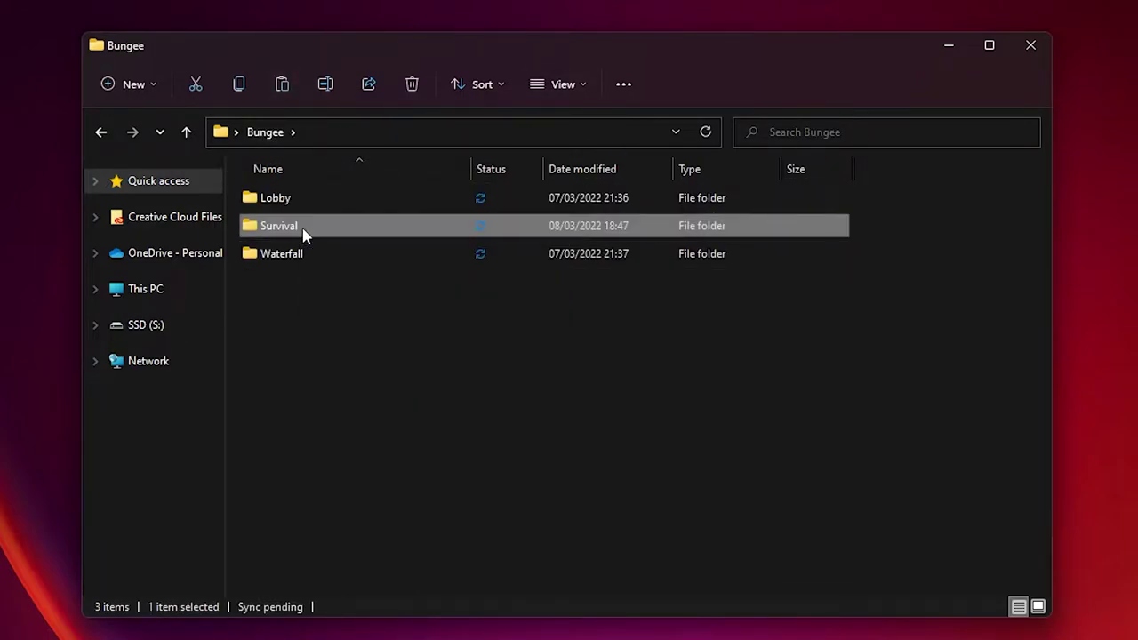
double_click(273, 283)
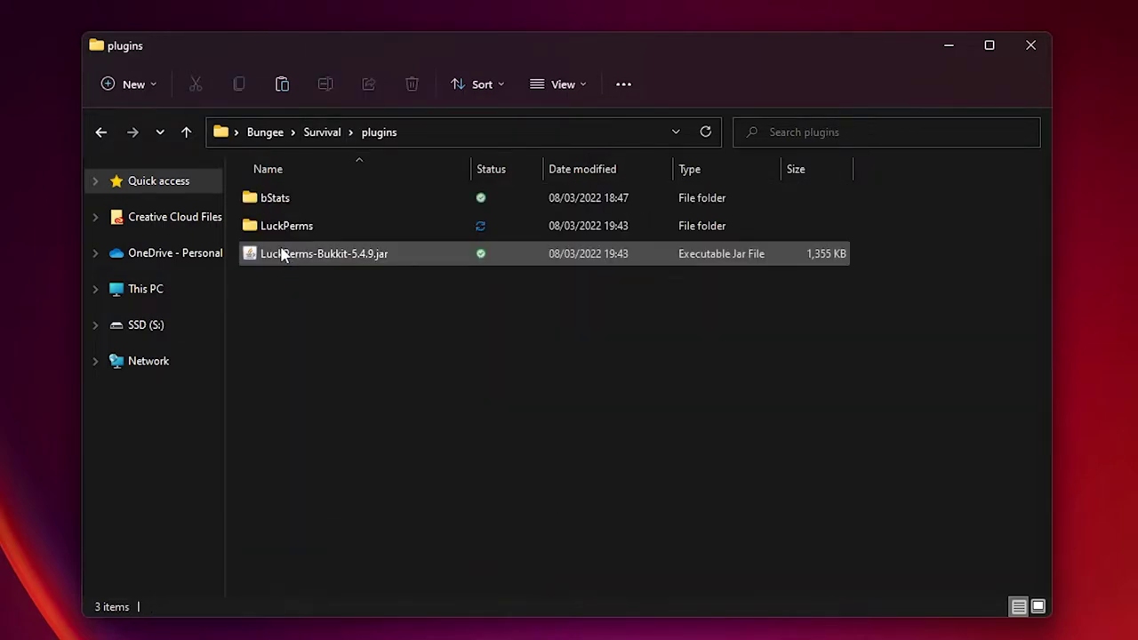
double_click(290, 225)
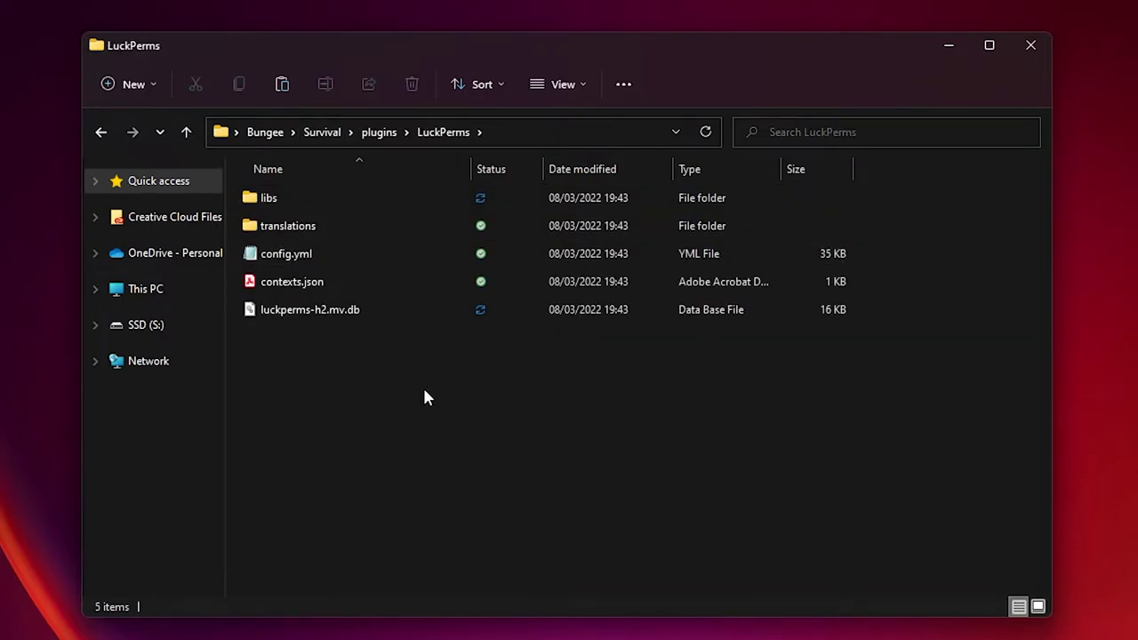
key("ctrl+v")
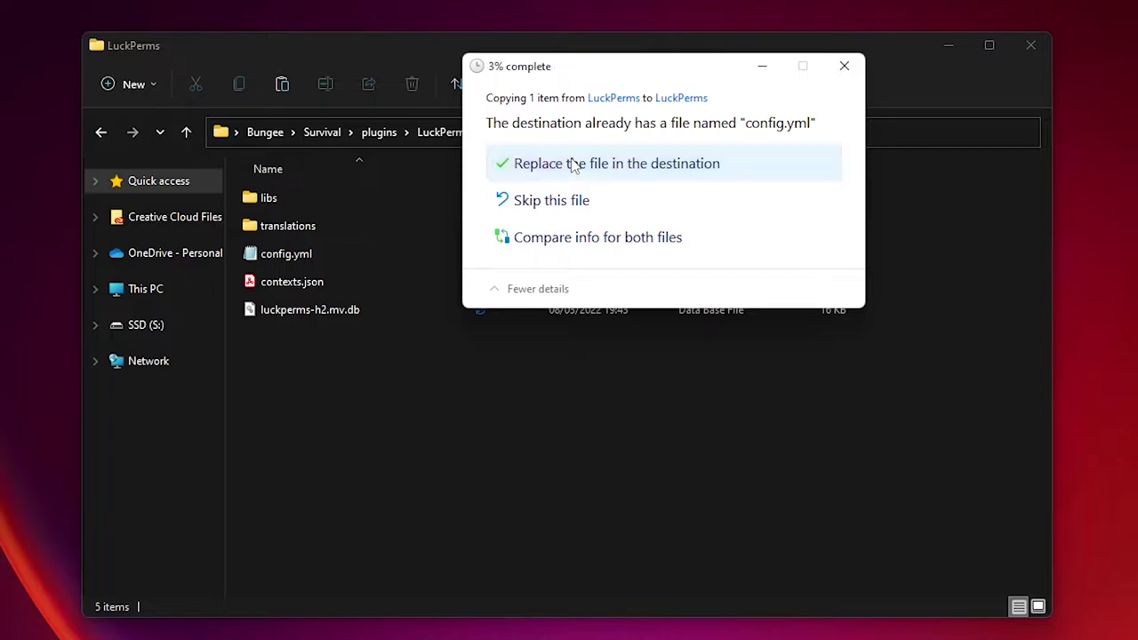
left_click(574, 167)
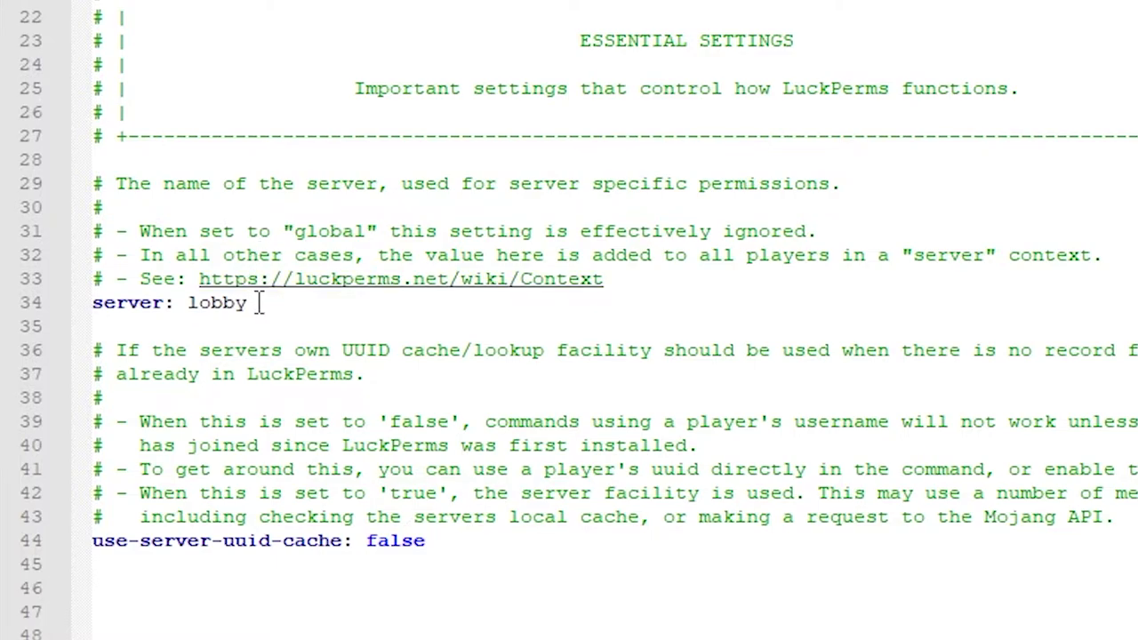
Step: Set the server name in the Survival server's LuckPerms config to survival
left_click(231, 303)
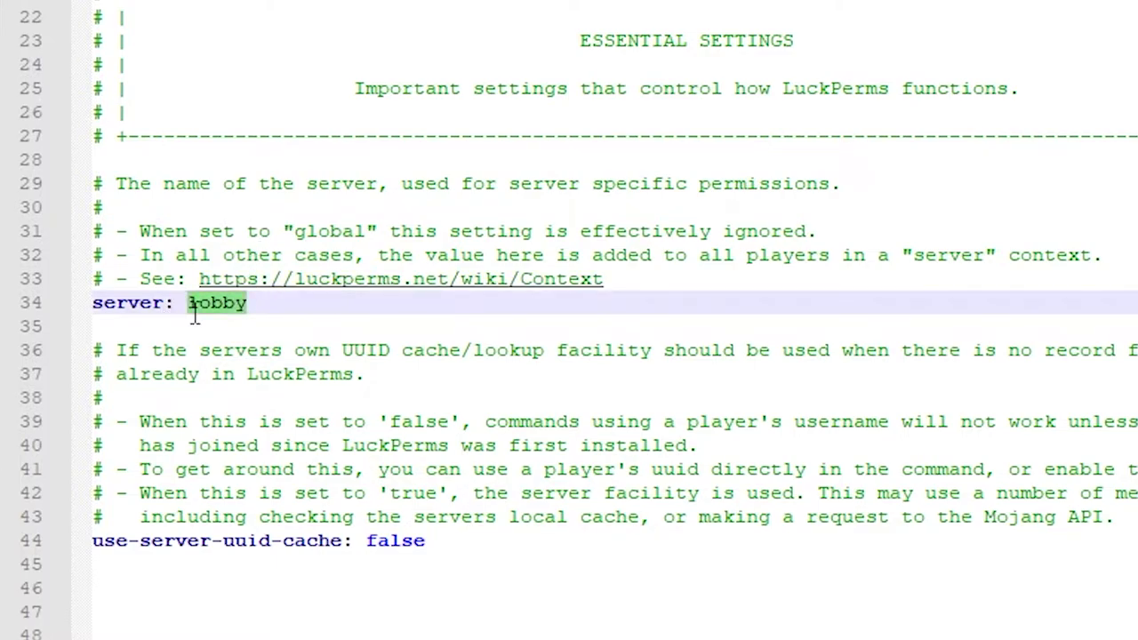
type("surviva")
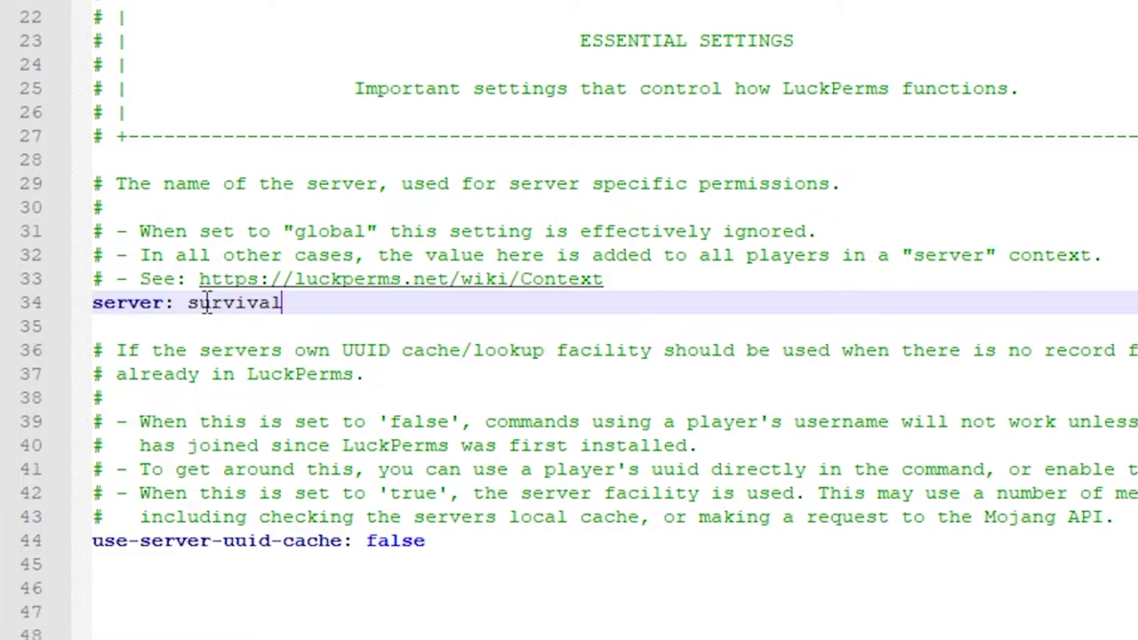
scroll(569, 325, "down", 20)
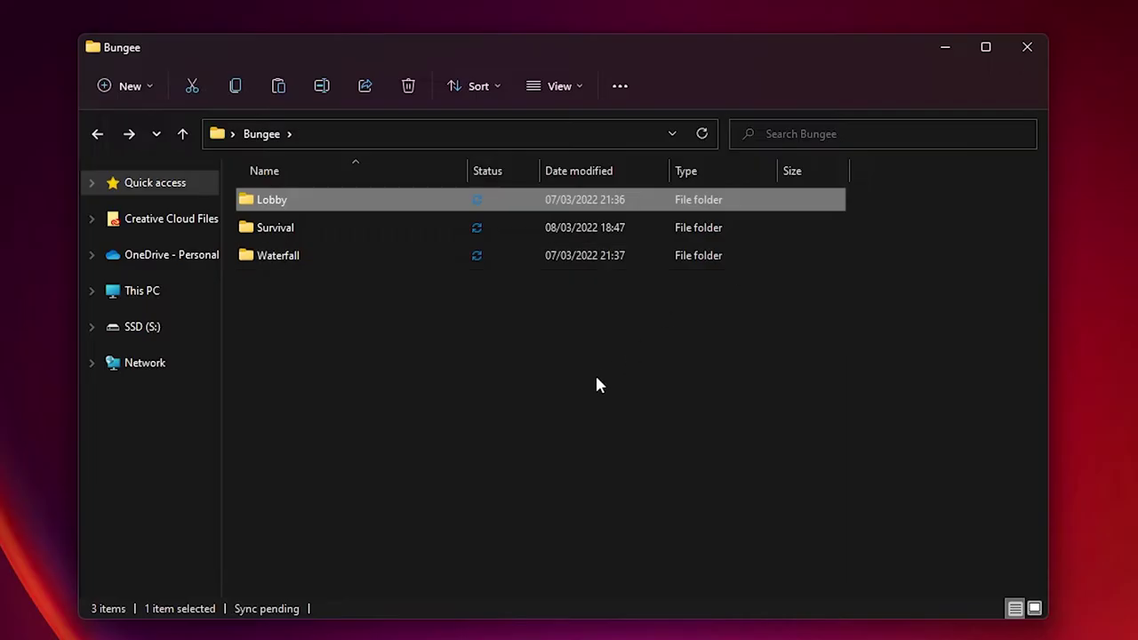
Step: Start the Lobby server by running paper-1.18.1-216.jar from the Bungee/Lobby folder
left_click(594, 373)
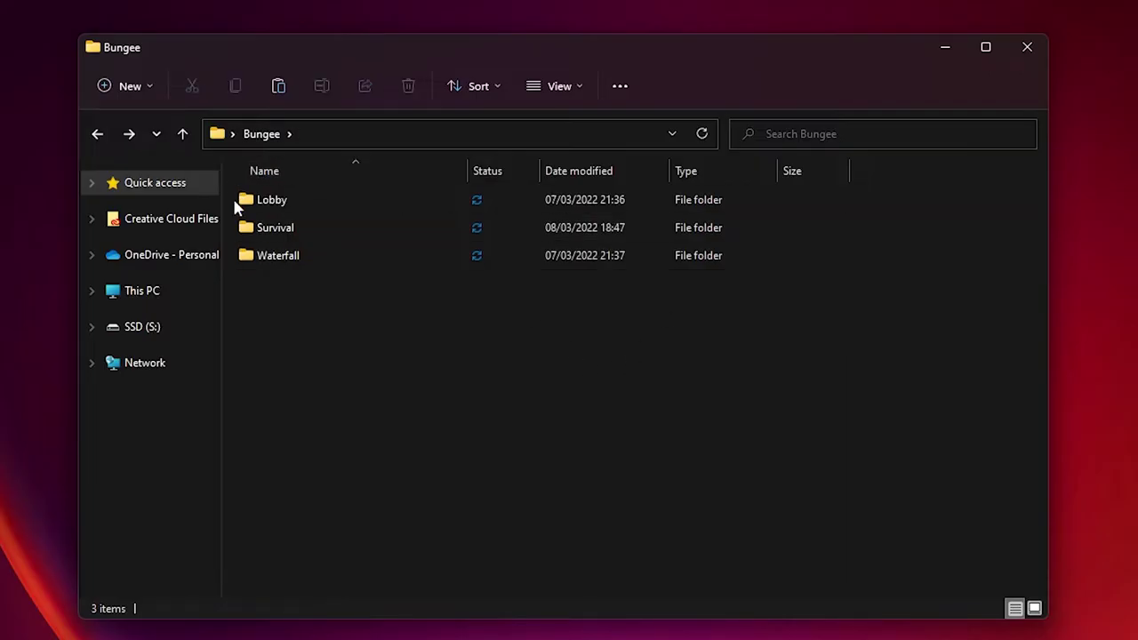
left_click(295, 205)
double_click(304, 207)
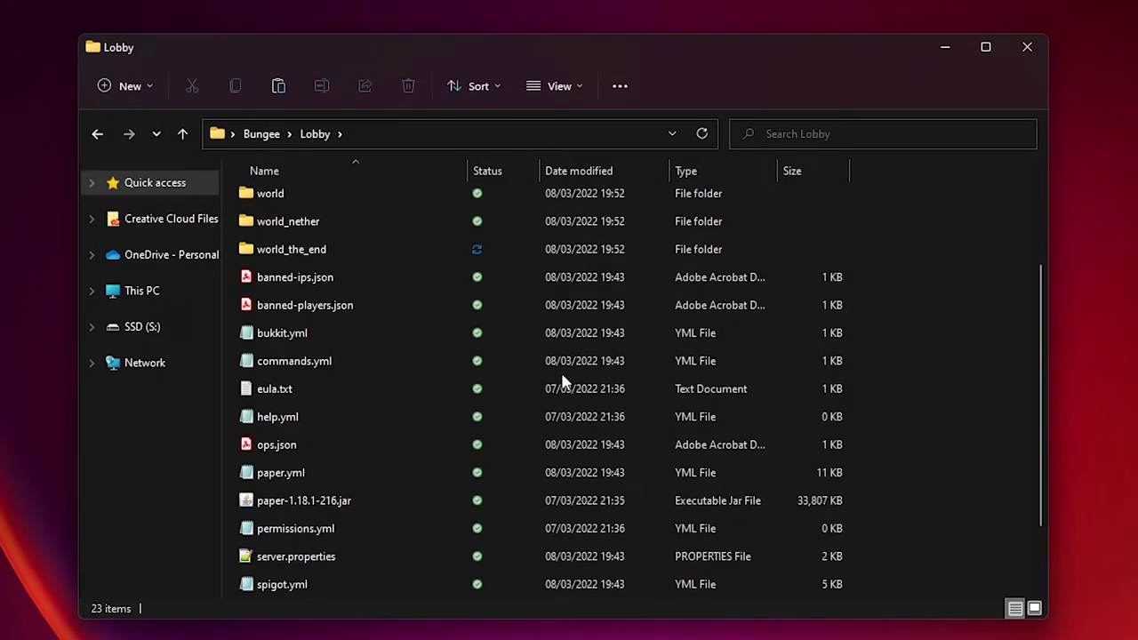
left_click(311, 503)
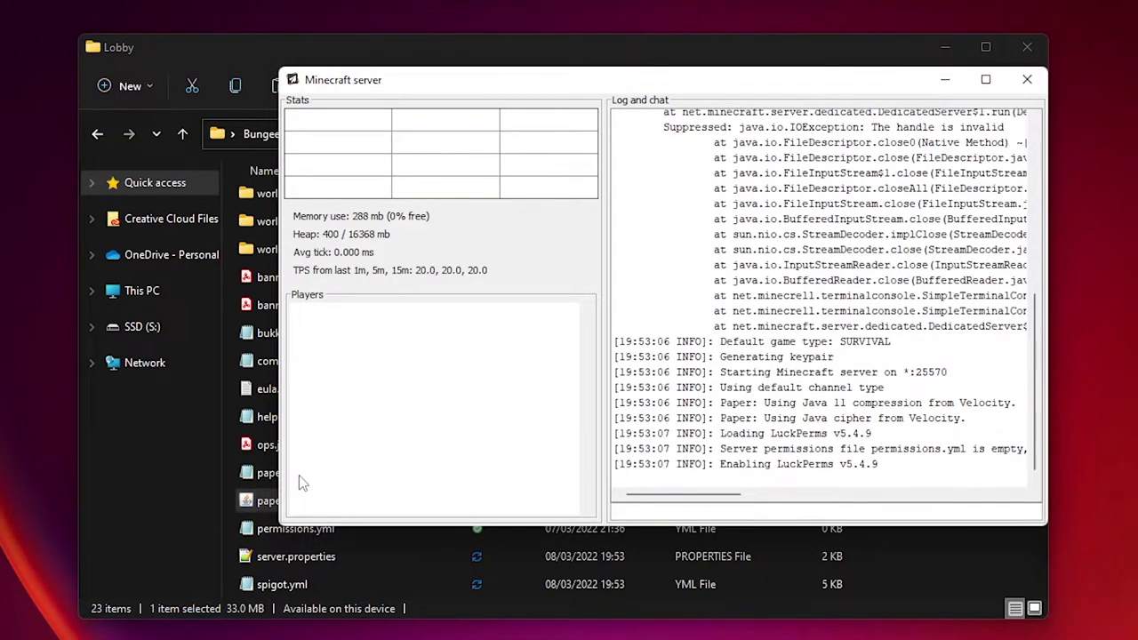
Step: Enlarge the Minecraft server window and examine its log for the LuckPerms startup and storage provider lines
left_click_drag(706, 84, 567, 82)
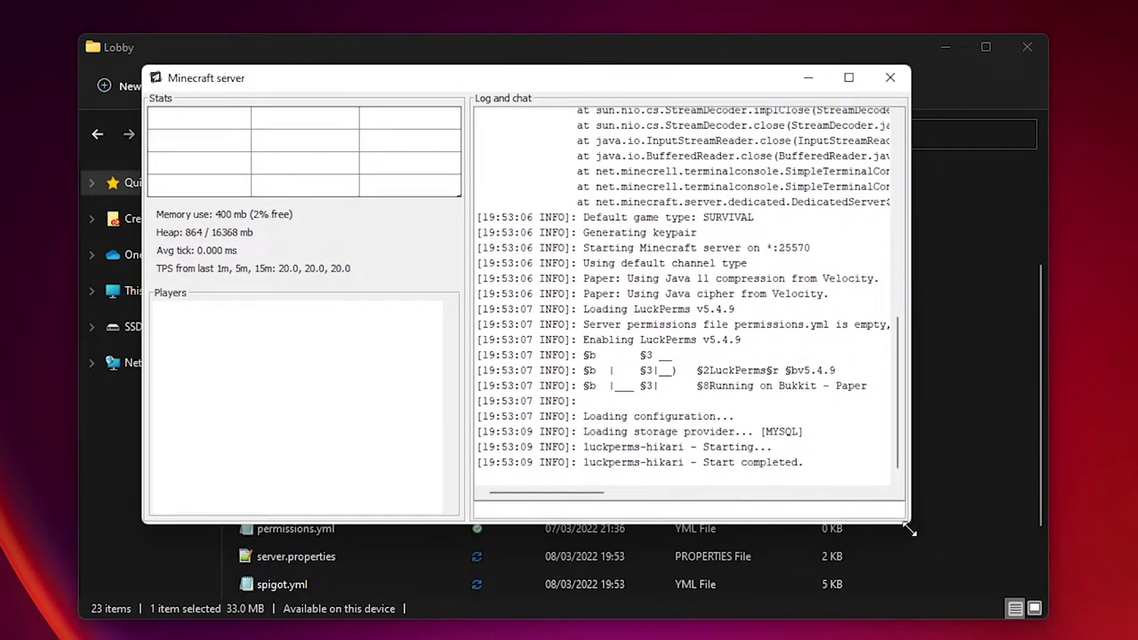
left_click_drag(928, 528, 1067, 614)
left_click_drag(808, 89, 755, 70)
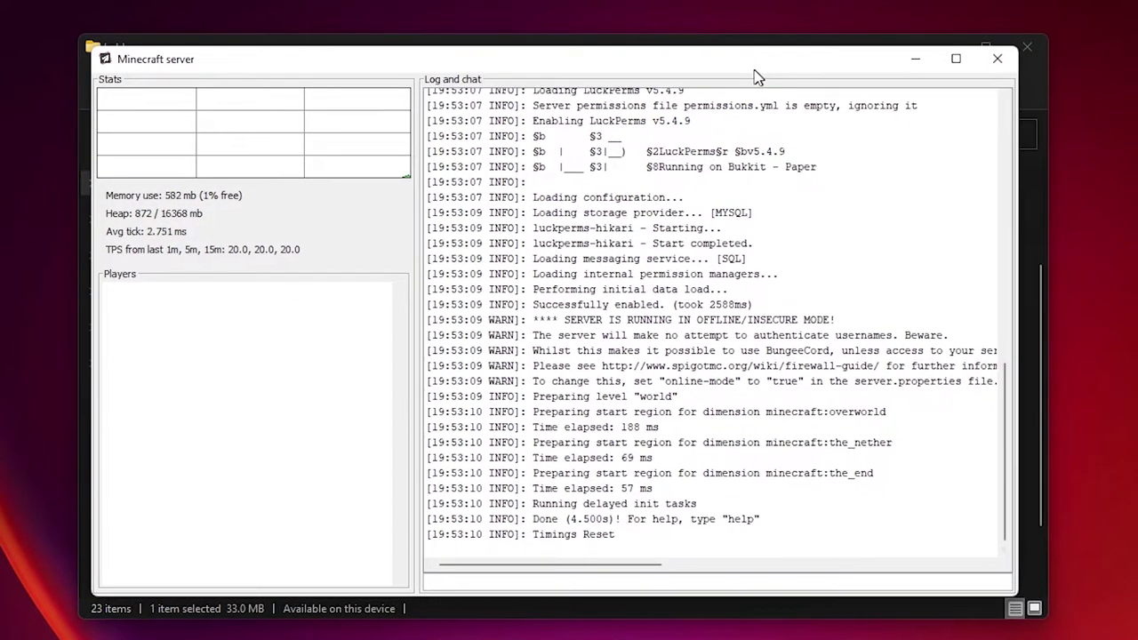
scroll(745, 386, "up", 4)
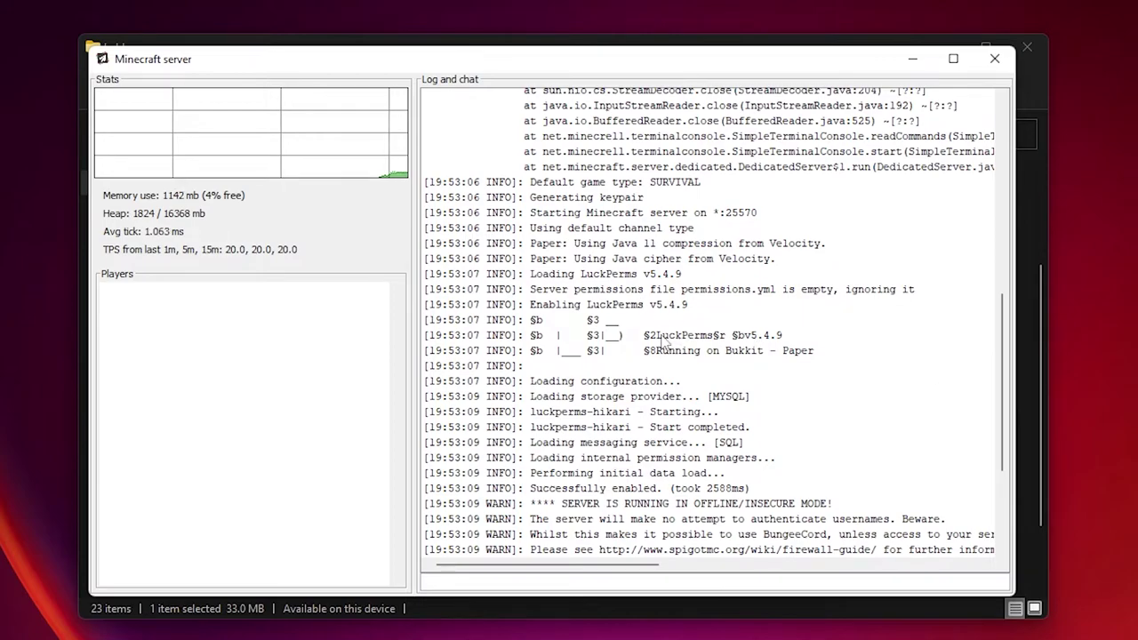
left_click_drag(540, 325, 764, 339)
left_click_drag(540, 326, 763, 338)
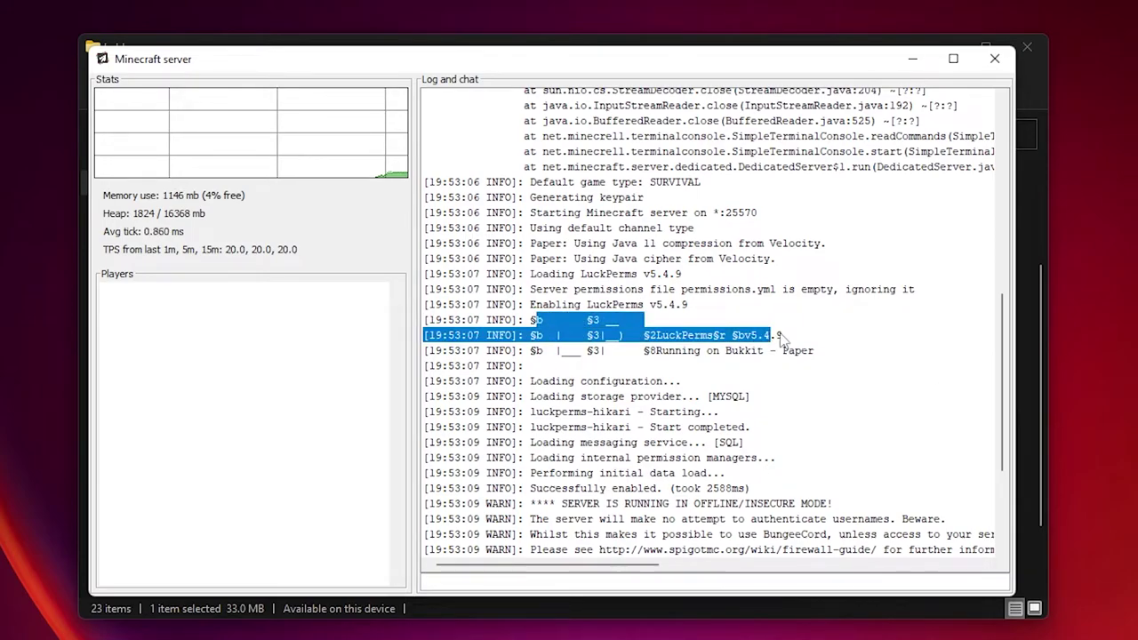
left_click_drag(623, 320, 629, 324)
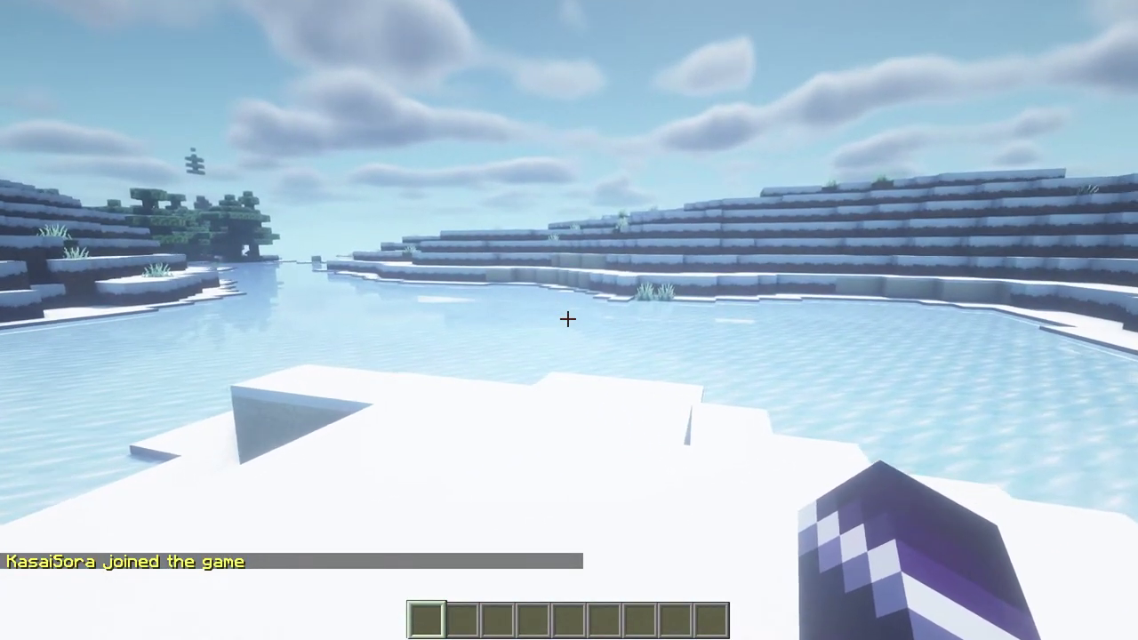
Step: Run /lp editor in the game chat to create a LuckPerms web editor session
type("/lp editor")
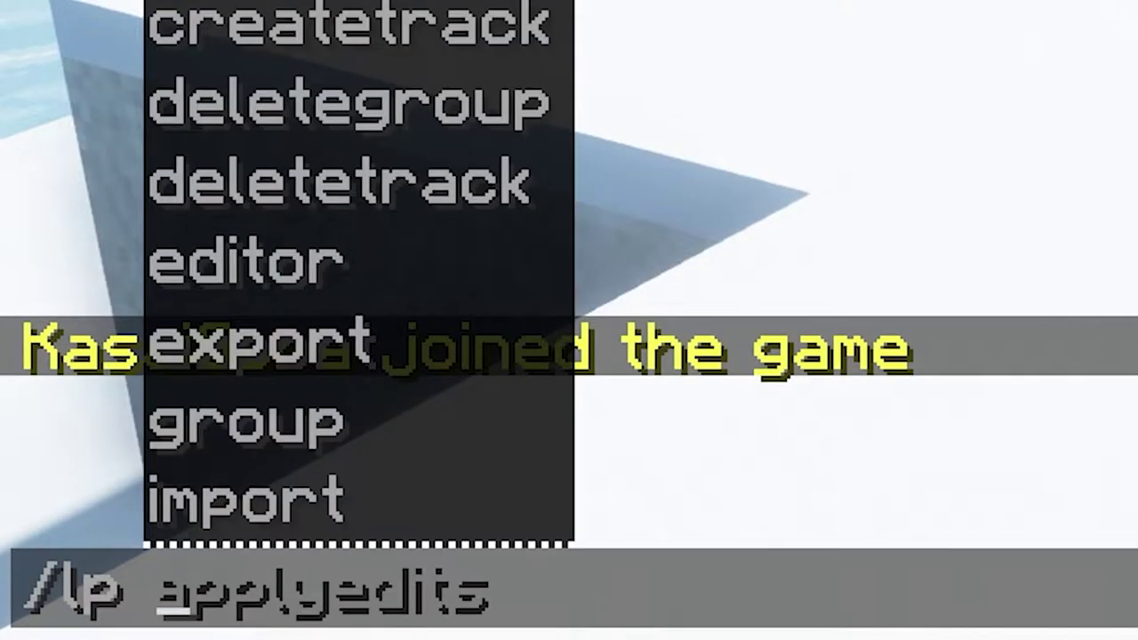
key("Return")
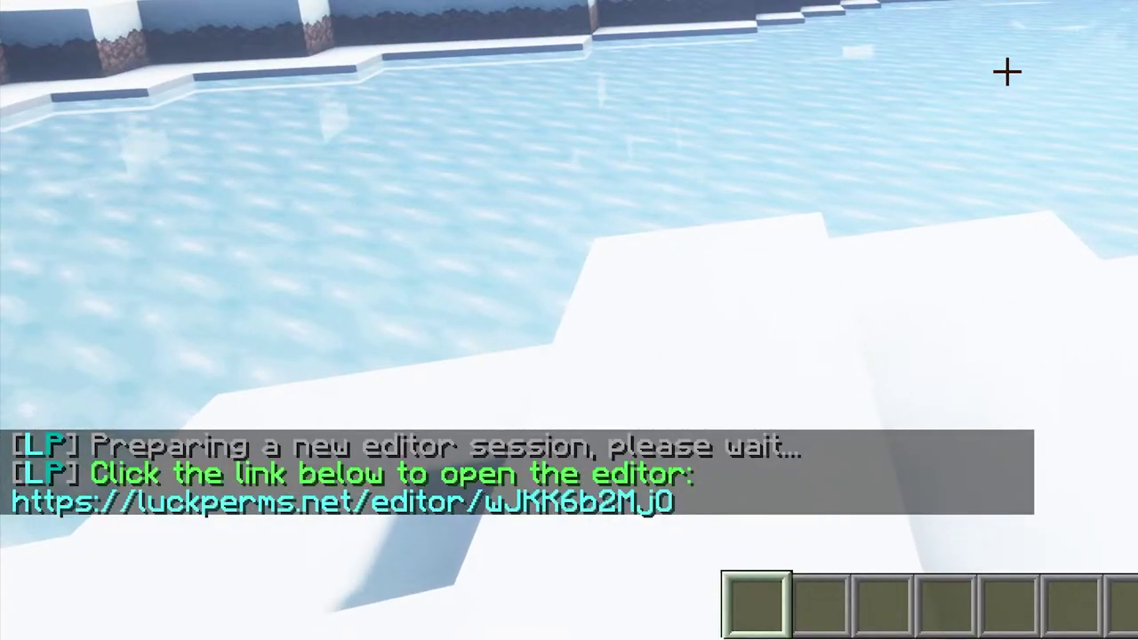
key("t")
key("Up")
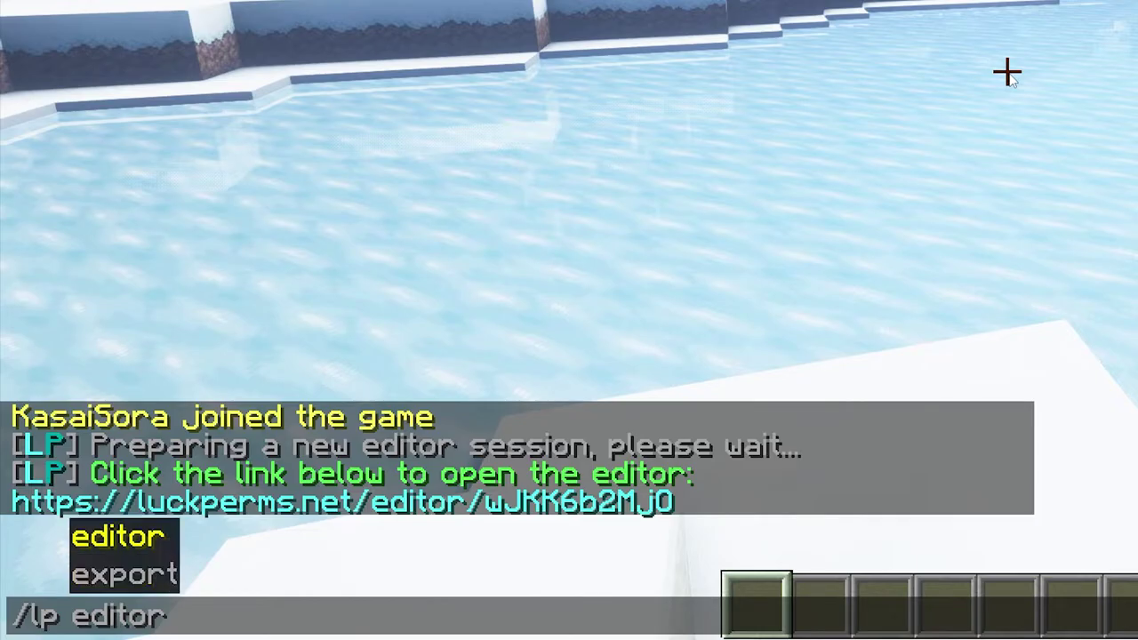
key("Return")
key("w")
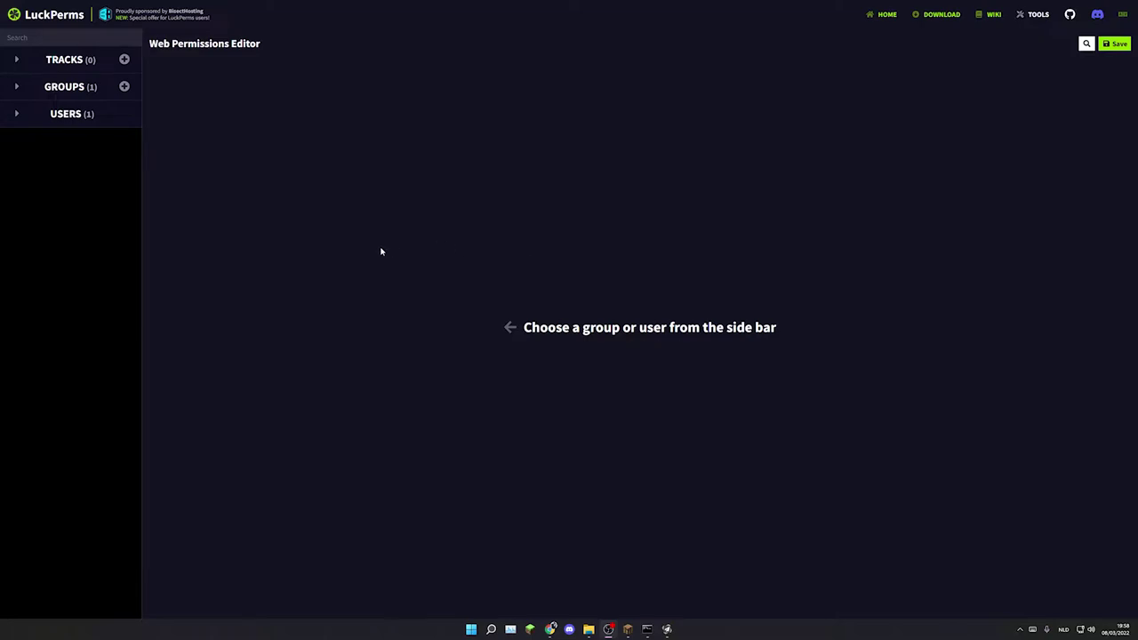
Step: Create the groups owner with weight 5, adminb with weight 4 and vip with weight 2 in the web editor
left_click(18, 86)
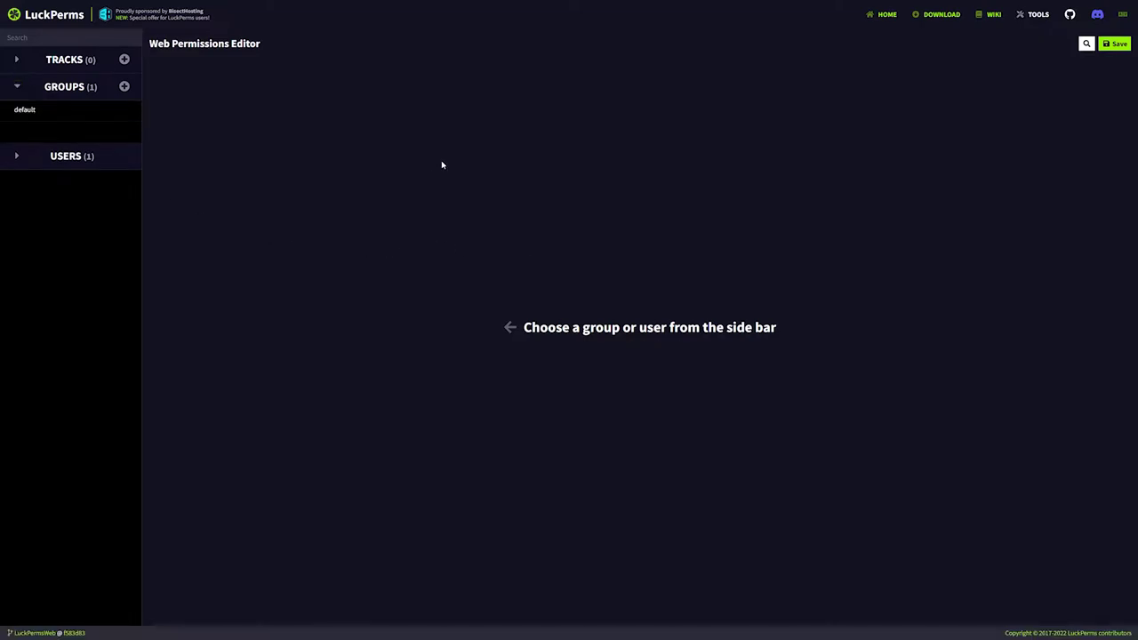
left_click(124, 87)
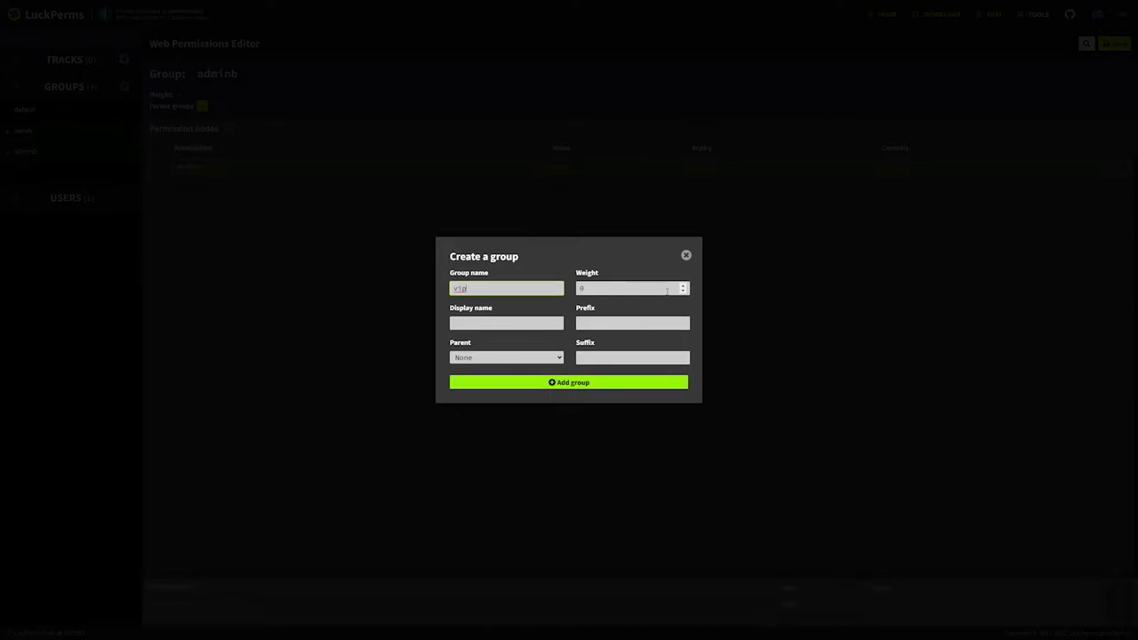
left_click(579, 384)
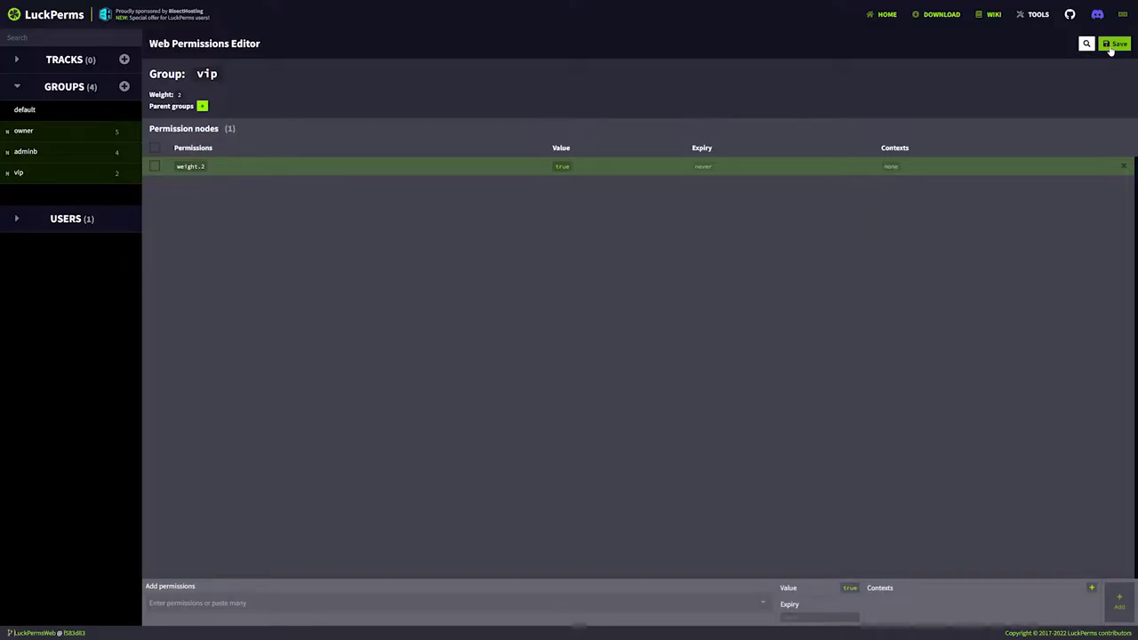
Step: Save the web editor changes and apply them in the game with the generated /lp applyedits command
left_click(1111, 46)
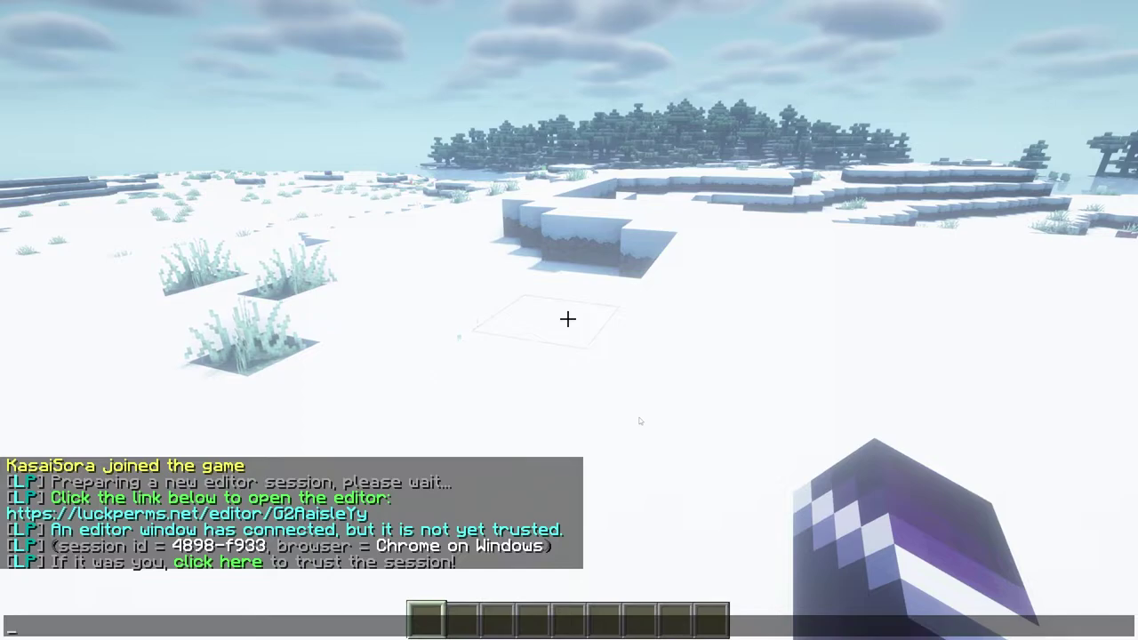
key("ctrl+v")
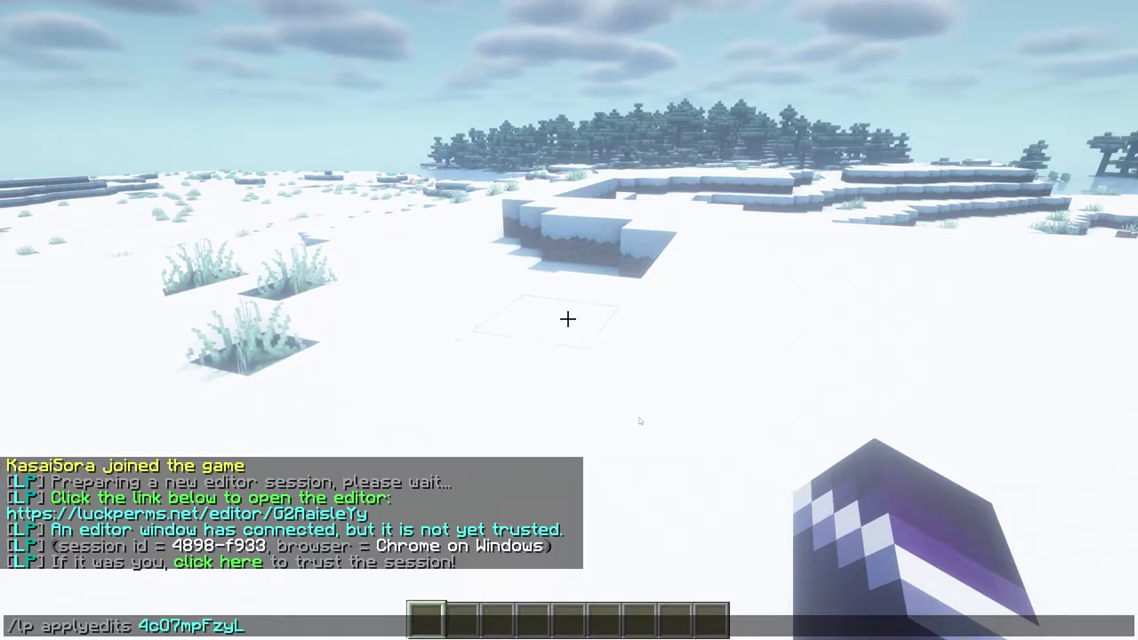
key("Return")
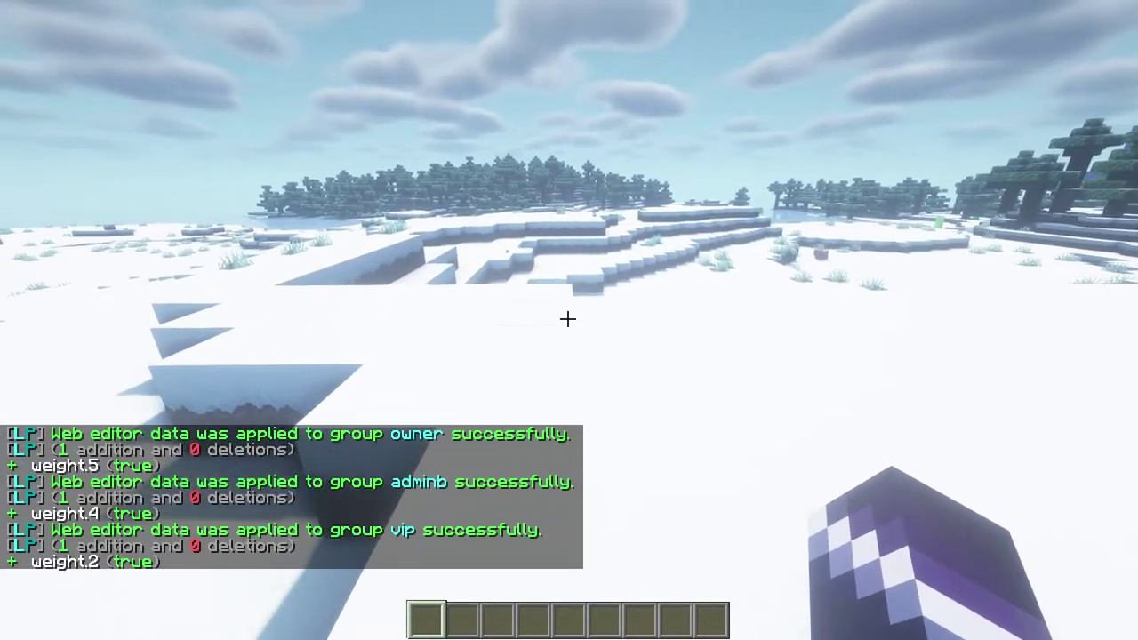
Step: List all LuckPerms groups with an /lp command in the game chat and review the chat history
key("slash")
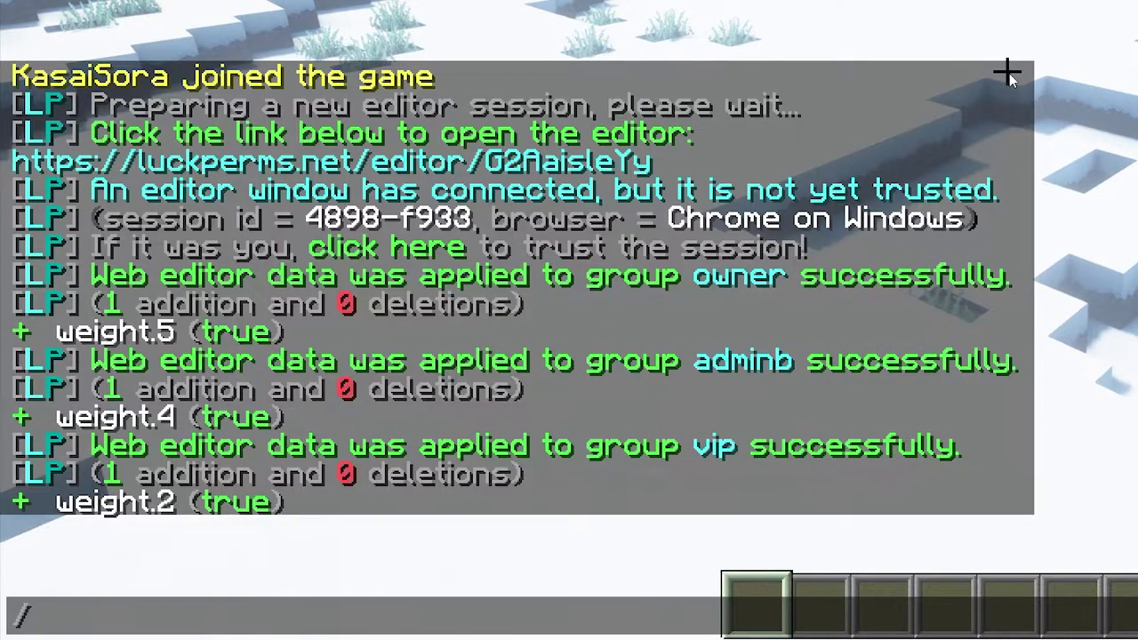
type("lp")
key("Tab")
key("BackSpace")
key("BackSpace")
key("BackSpace")
key("BackSpace")
key("BackSpace")
key("BackSpace")
key("BackSpace")
key("BackSpace")
key("BackSpace")
key("BackSpace")
type("l")
key("Tab")
key("Return")
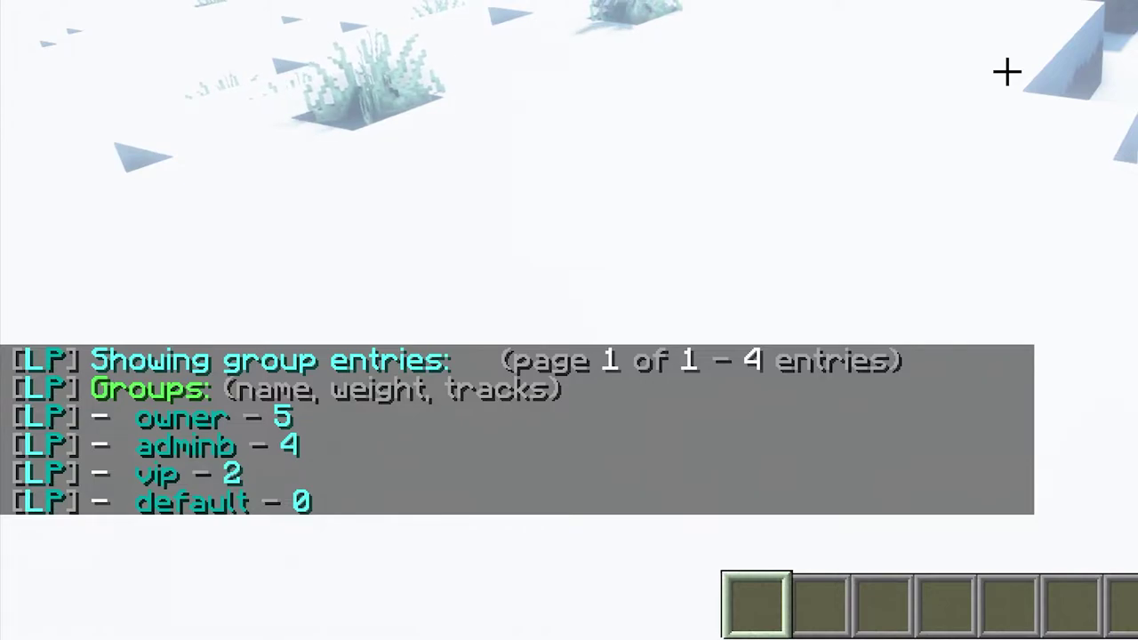
key("t")
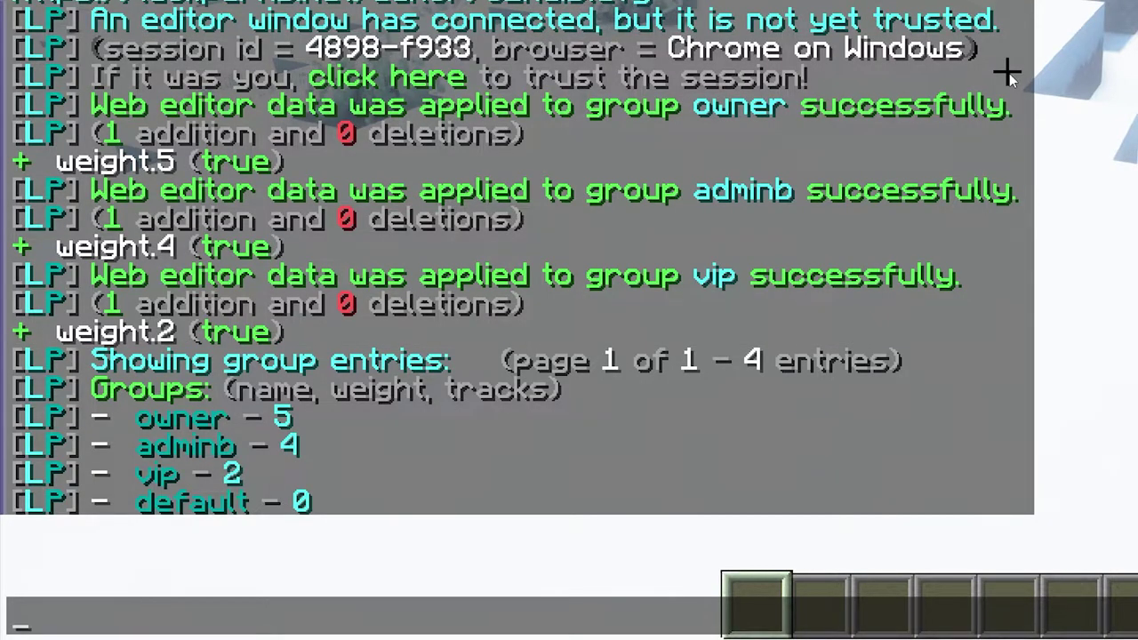
Step: Close the chat history, run /server to list the network's servers and connect to survival from the lobby
key("Escape")
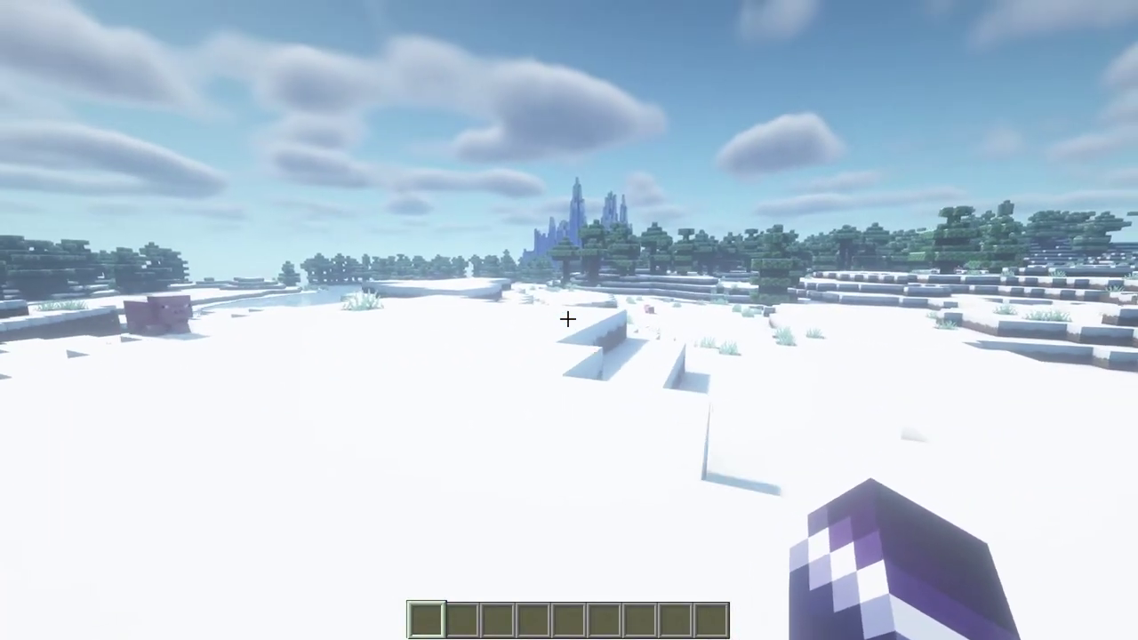
key("w")
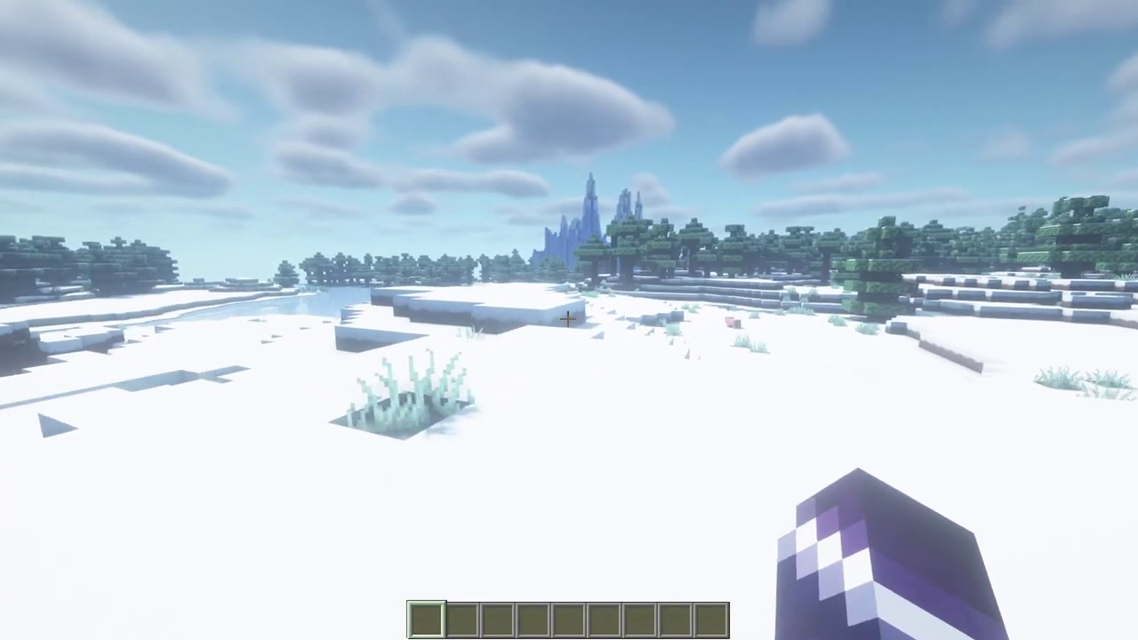
key("w")
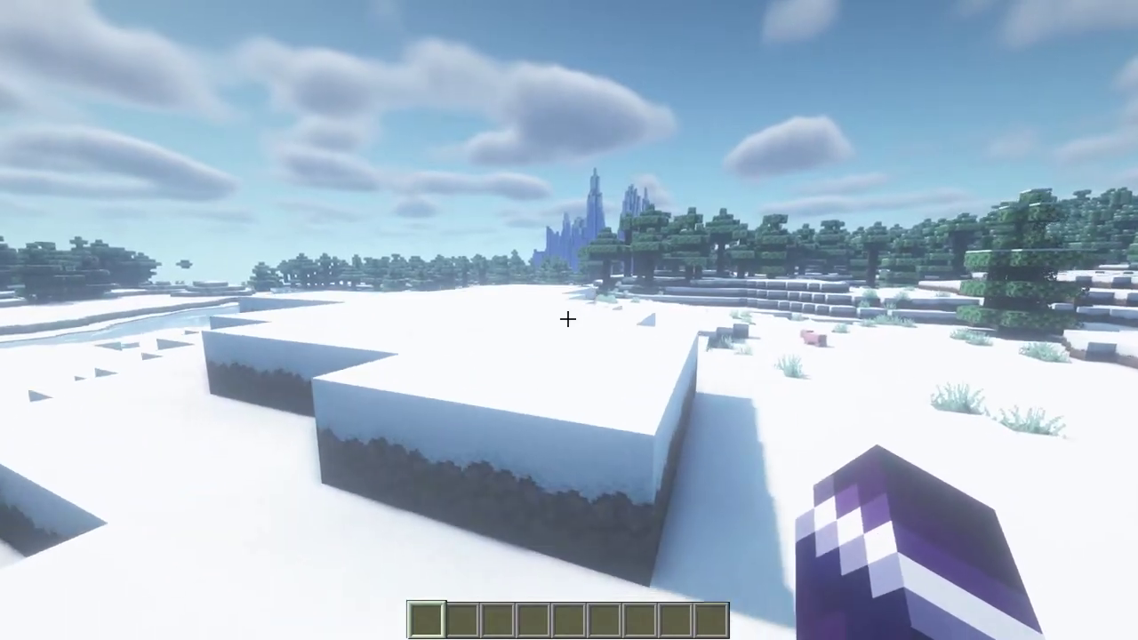
type("/server")
key("Return")
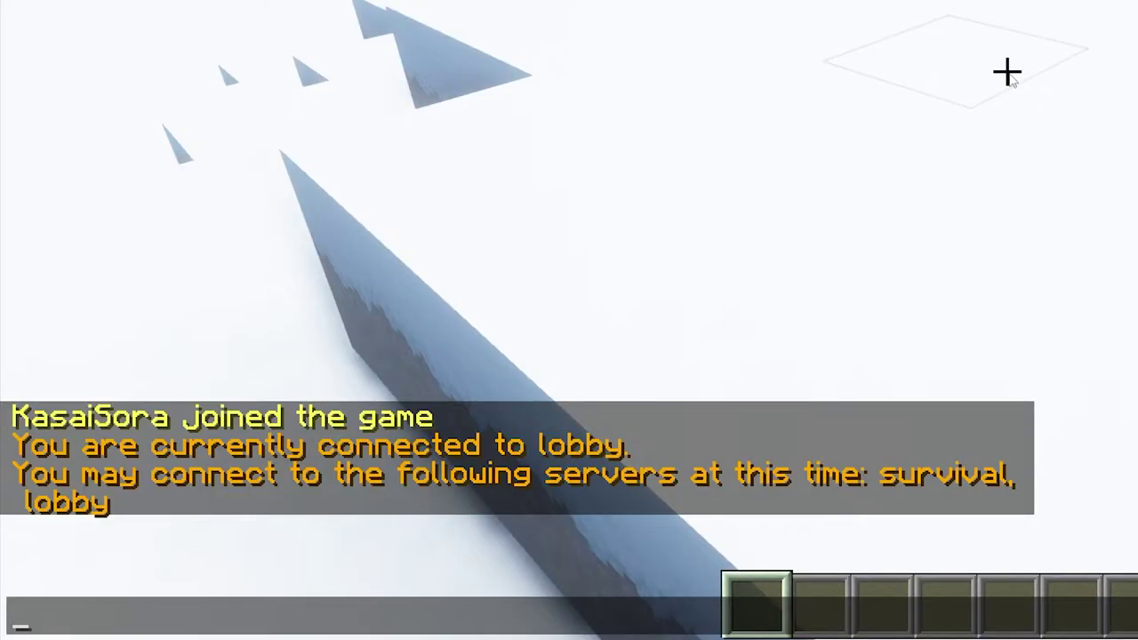
left_click(929, 477)
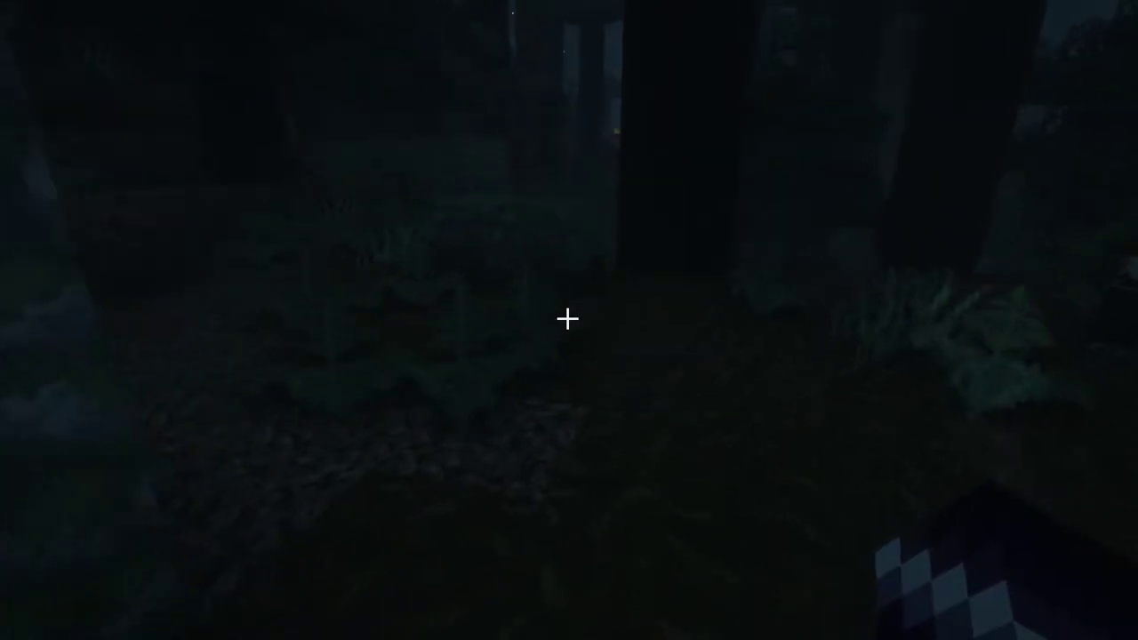
Step: Run /lp listgroups on the survival server to check which groups are stored in the shared database
key("slash")
type("l")
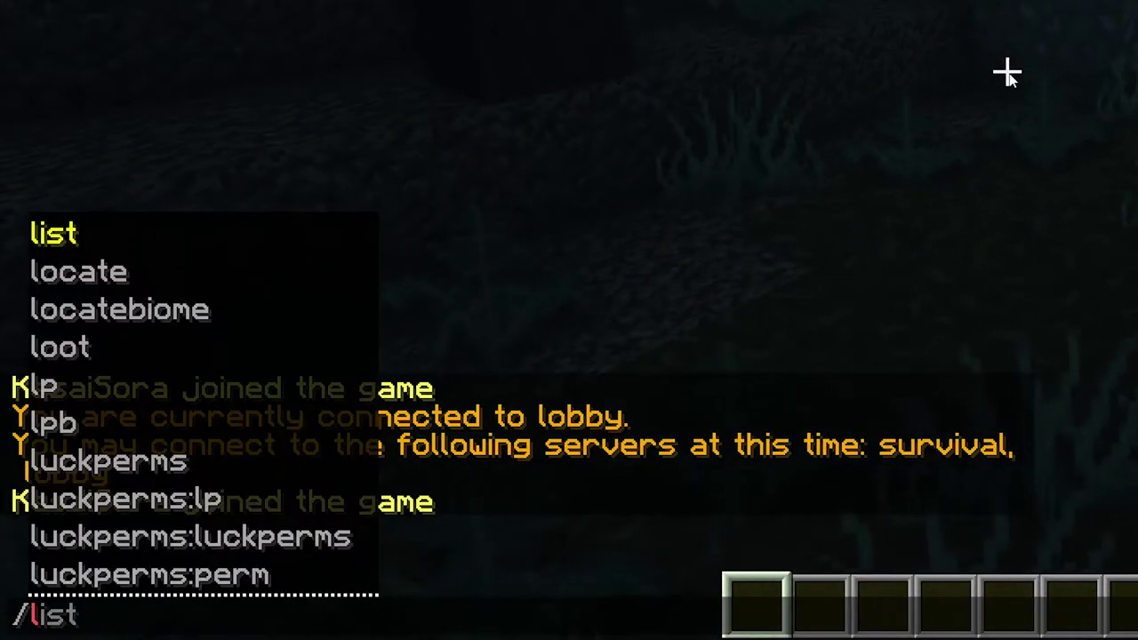
type("p listgroups")
key("Return")
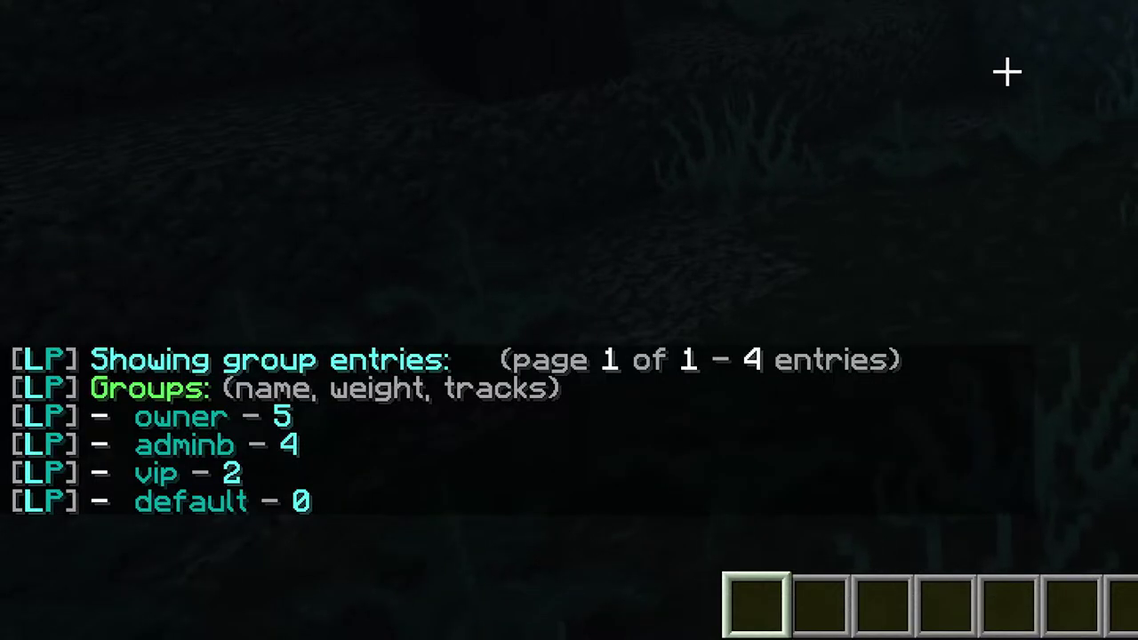